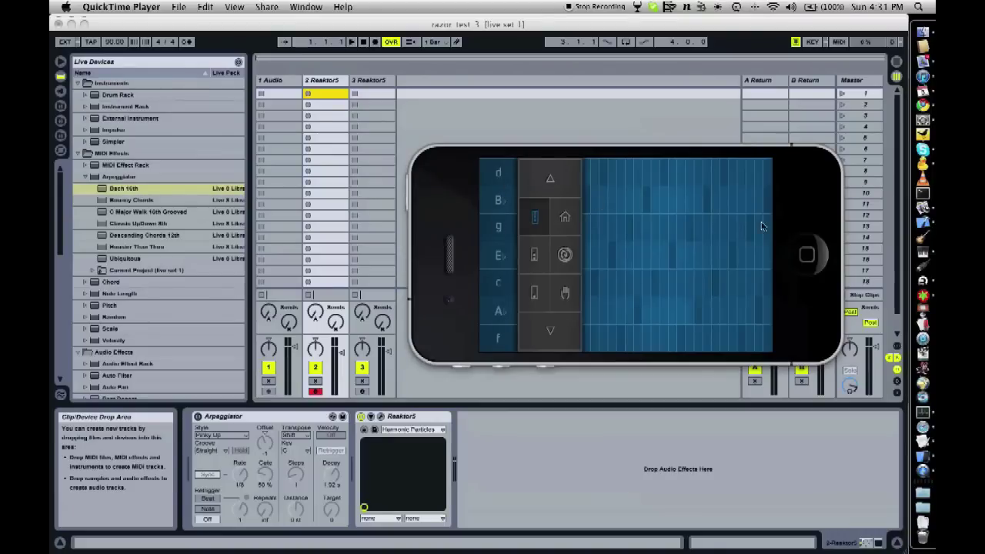
# Move the Simulator window lower over the Live set and open the Reaktor5 plug-in window.
pyautogui.moveTo(828, 185)
pyautogui.mouseDown()
pyautogui.moveTo(772, 283)
pyautogui.moveTo(844, 198)
pyautogui.moveTo(828, 202)
pyautogui.mouseUp()
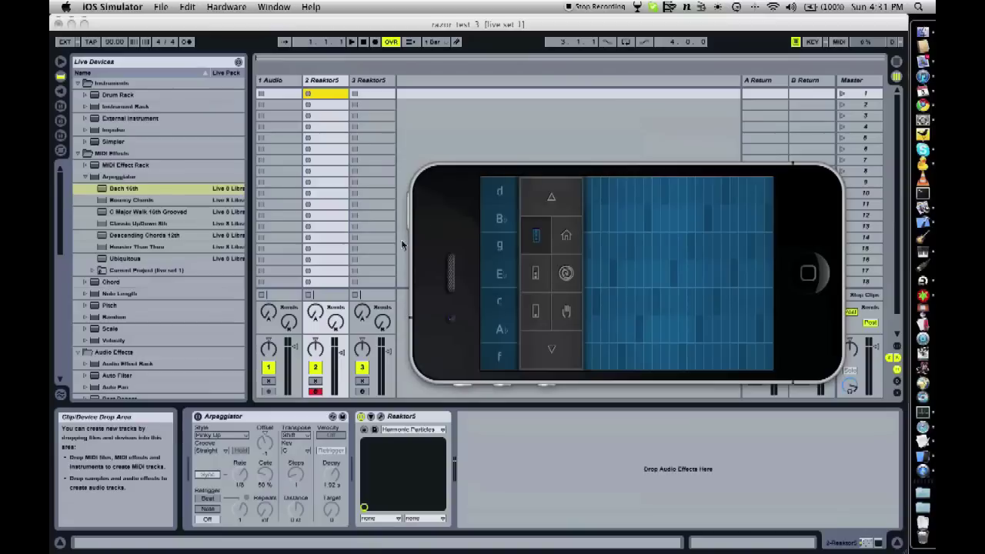
pyautogui.click(380, 416)
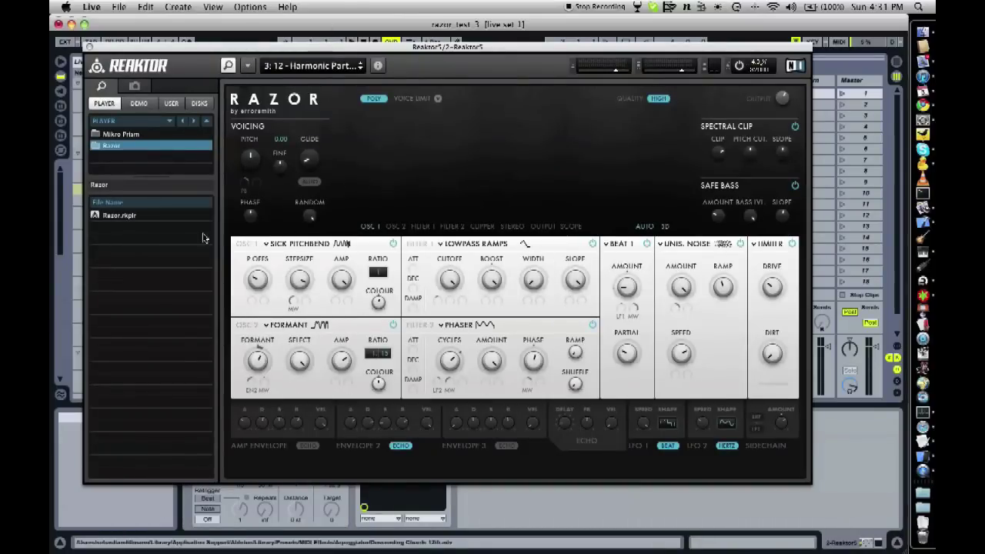
# Close the Reaktor5 plug-in window and start Live playing with recording engaged.
pyautogui.click(88, 47)
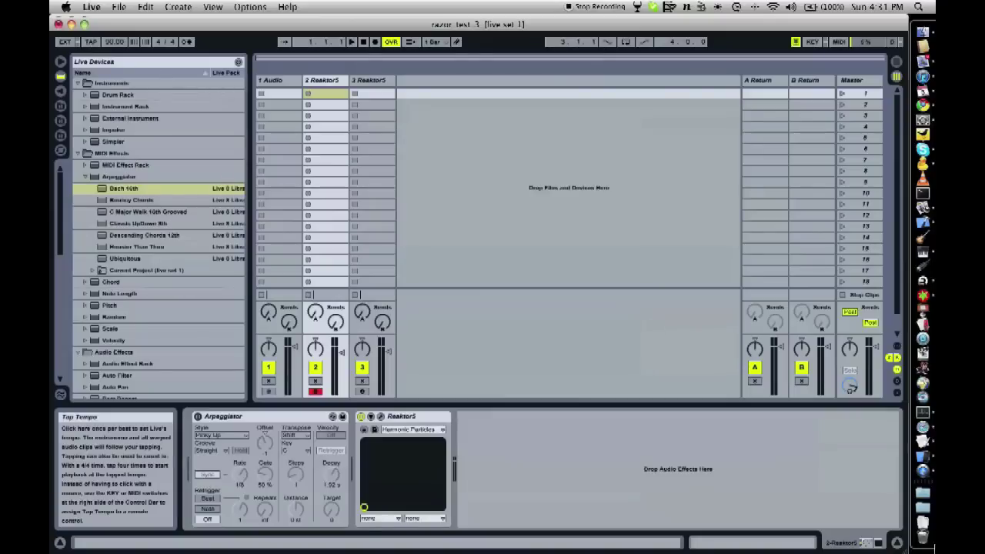
pyautogui.click(924, 456)
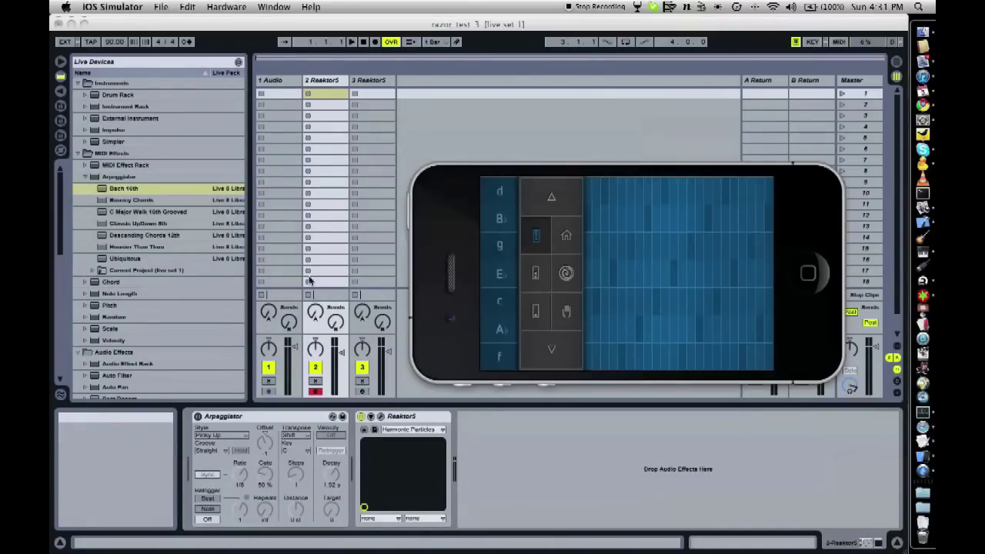
pyautogui.click(374, 42)
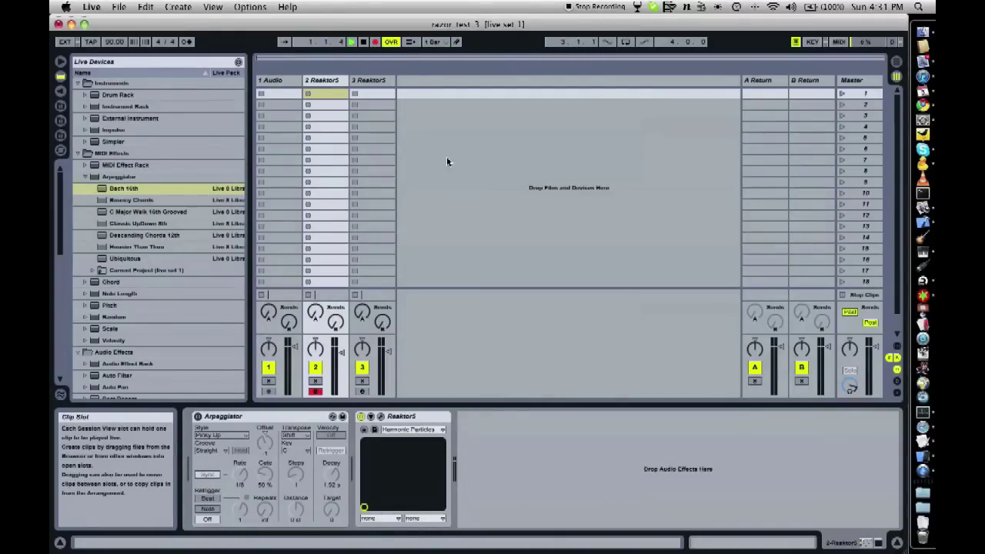
# Play c, g and a run across the SoundPrism grid, then hold the c bass note.
pyautogui.click(924, 458)
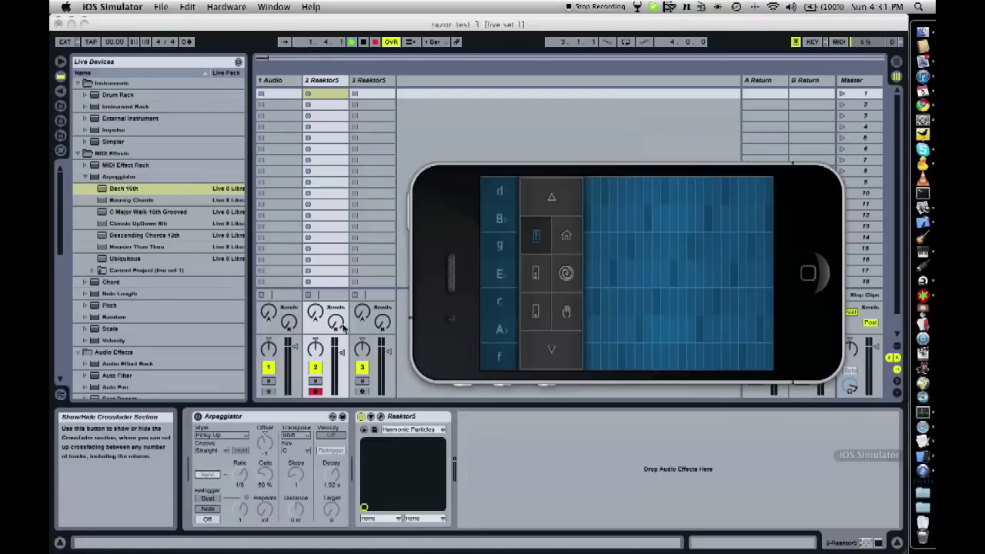
pyautogui.click(502, 304)
pyautogui.click(504, 246)
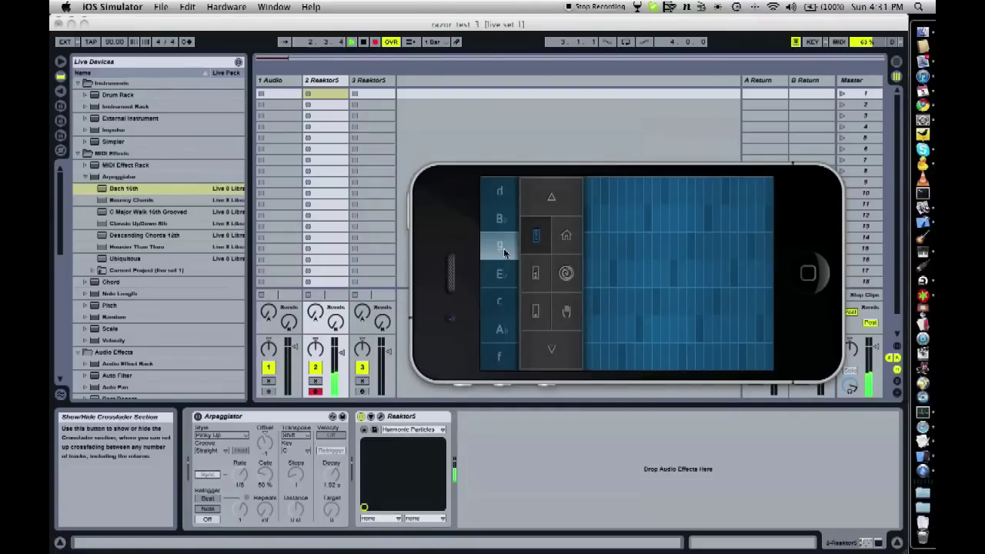
pyautogui.moveTo(653, 319)
pyautogui.mouseDown()
pyautogui.moveTo(747, 309)
pyautogui.moveTo(741, 260)
pyautogui.moveTo(726, 301)
pyautogui.mouseUp()
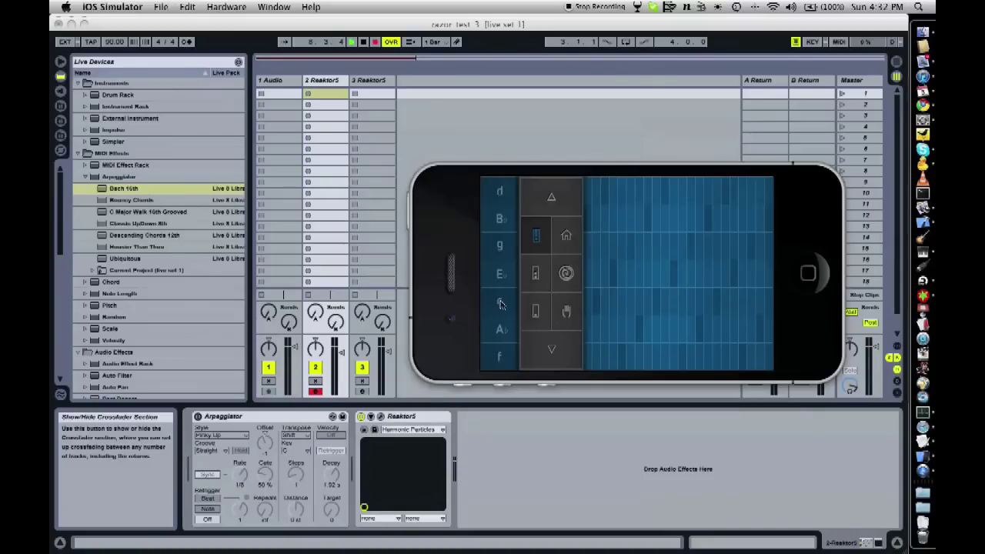
pyautogui.click(567, 312)
pyautogui.click(500, 301)
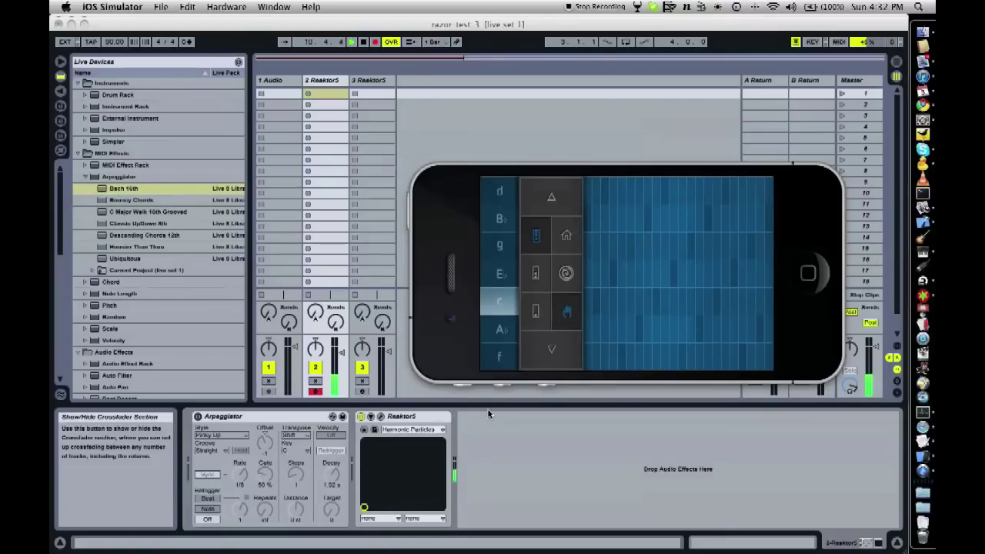
pyautogui.click(397, 419)
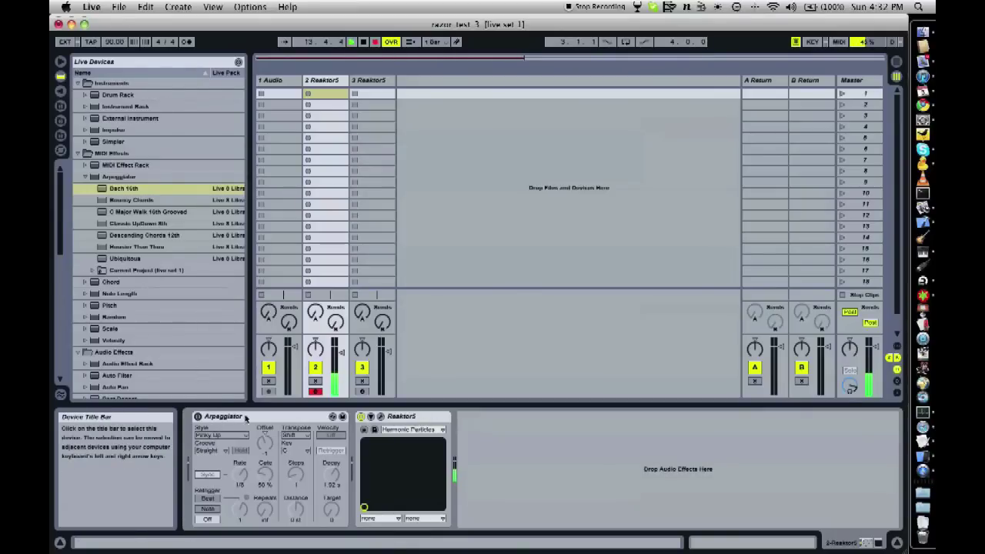
# Turn on Live's Arpeggiator, play g and c bass notes, and open SoundPrism's MIDI Configuration.
pyautogui.click(198, 417)
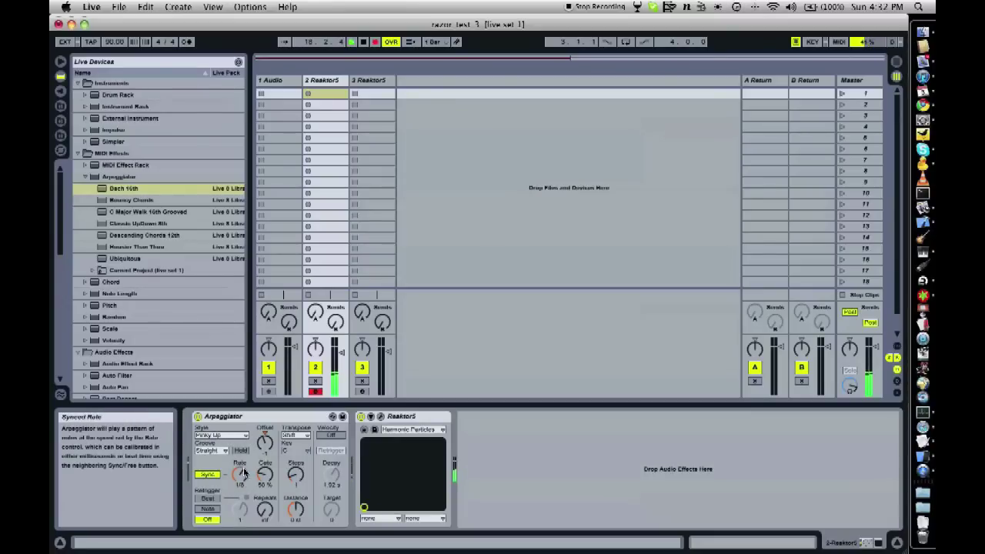
pyautogui.click(923, 456)
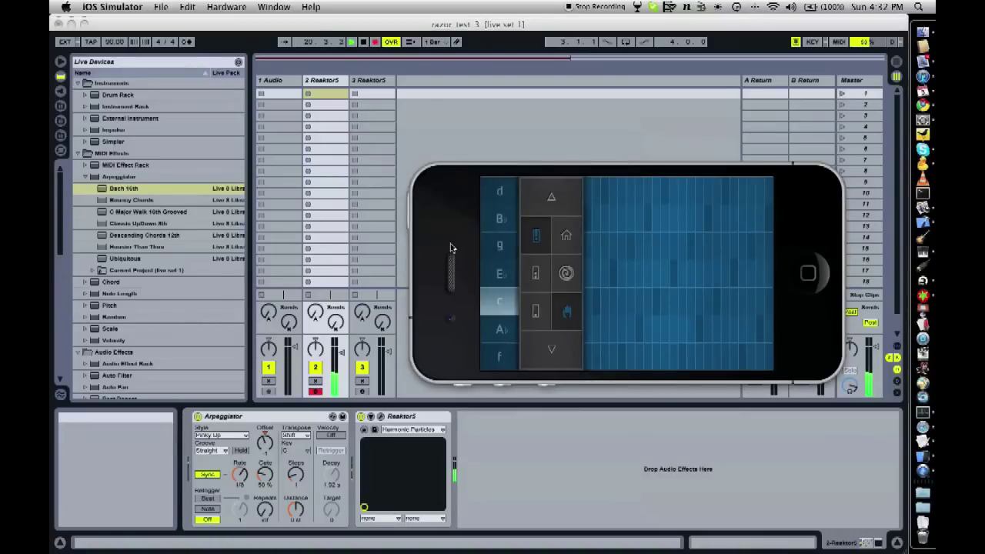
pyautogui.click(504, 246)
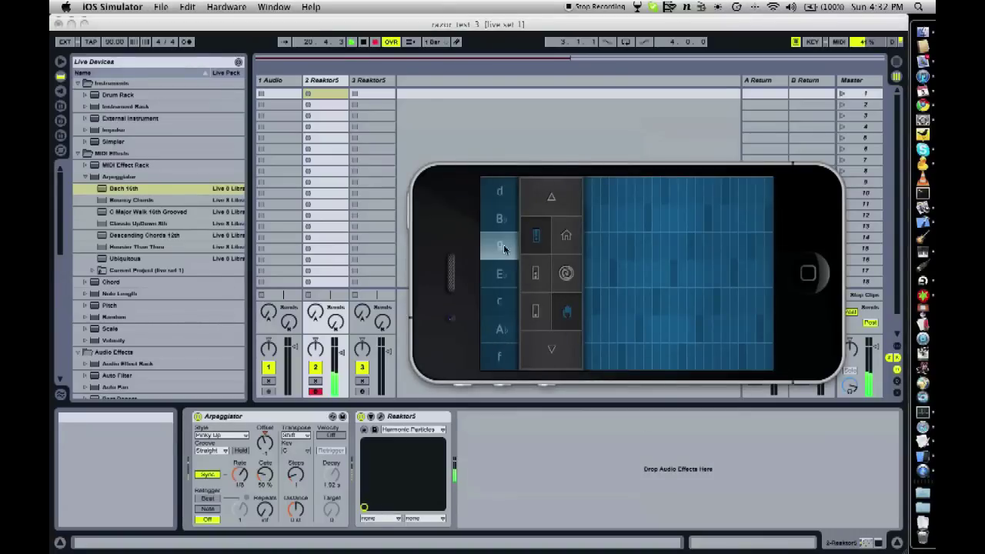
pyautogui.click(498, 304)
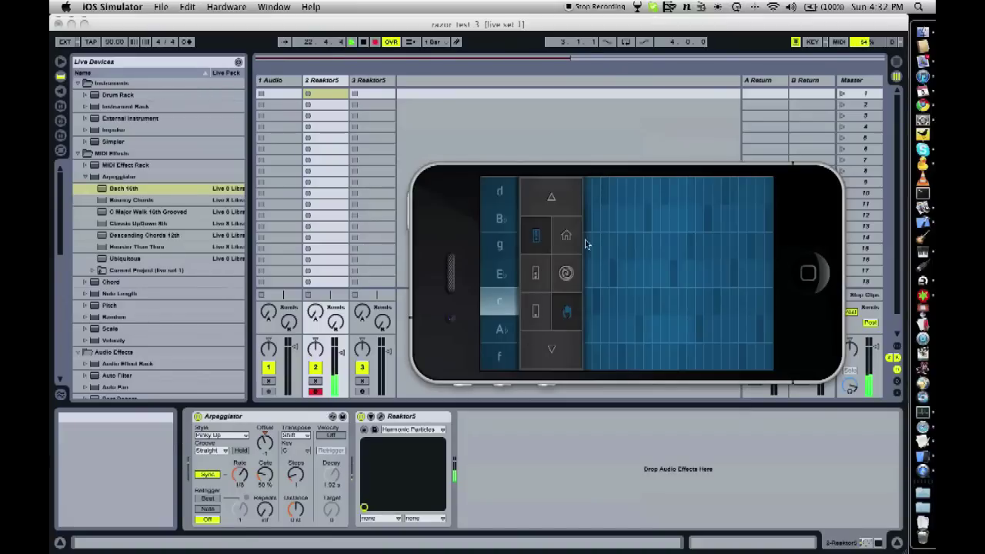
pyautogui.click(567, 238)
pyautogui.moveTo(633, 295); pyautogui.dragTo(653, 260)
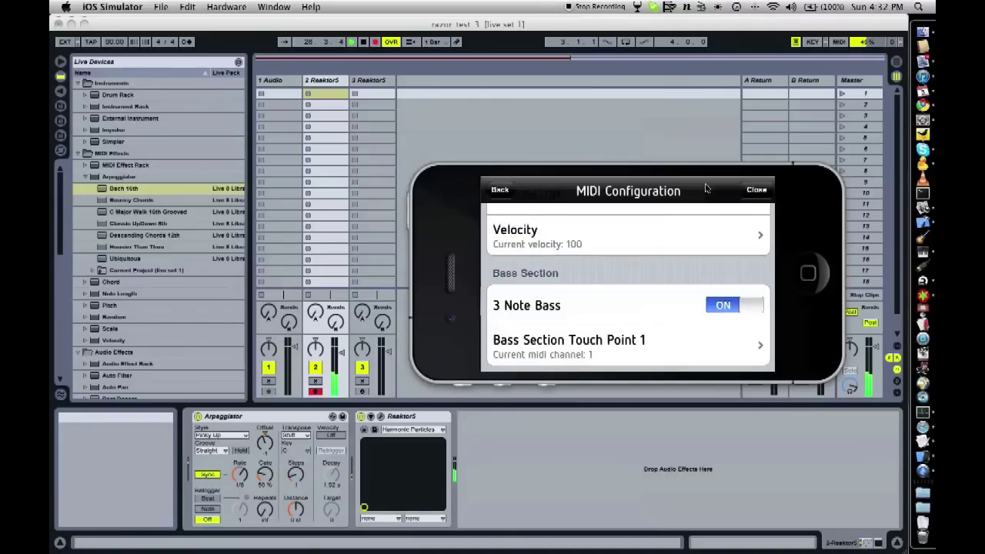
# Back out of the MIDI settings and close SoundPrism's main menu.
pyautogui.click(486, 191)
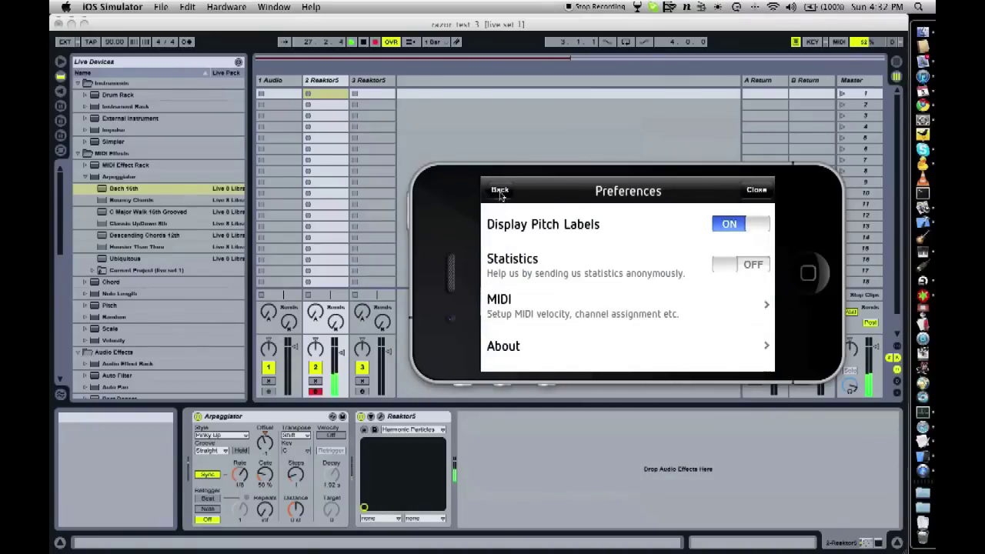
pyautogui.click(500, 192)
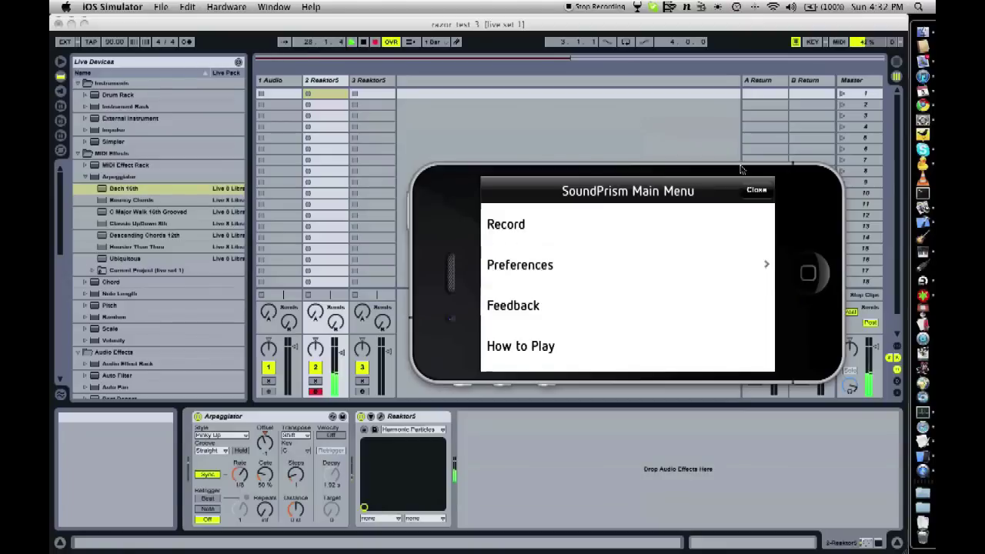
pyautogui.click(756, 190)
# Via Main Menu > Preferences > MIDI, switch 3 Note Bass off, then play g.
pyautogui.click(567, 239)
pyautogui.click(569, 264)
pyautogui.click(564, 307)
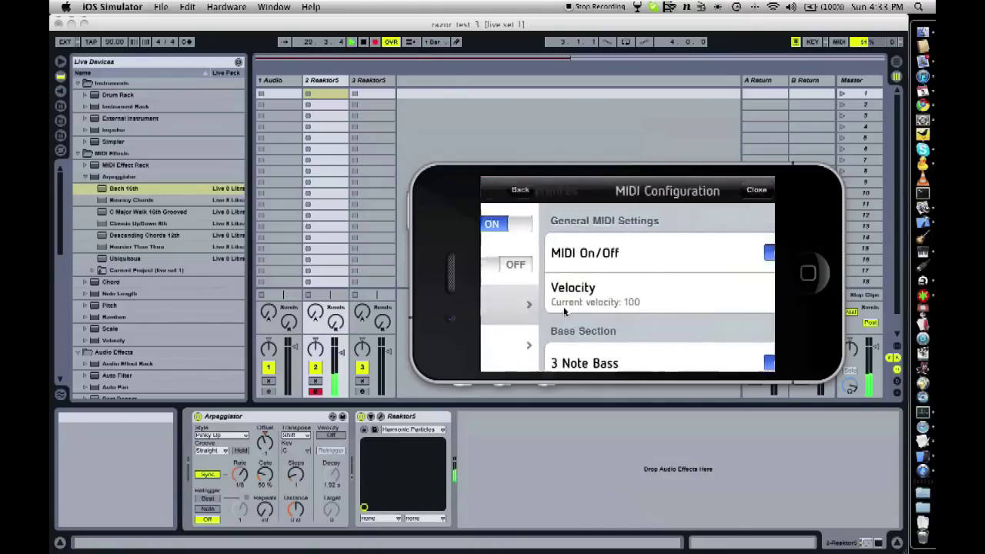
pyautogui.scroll(-3, 677, 318)
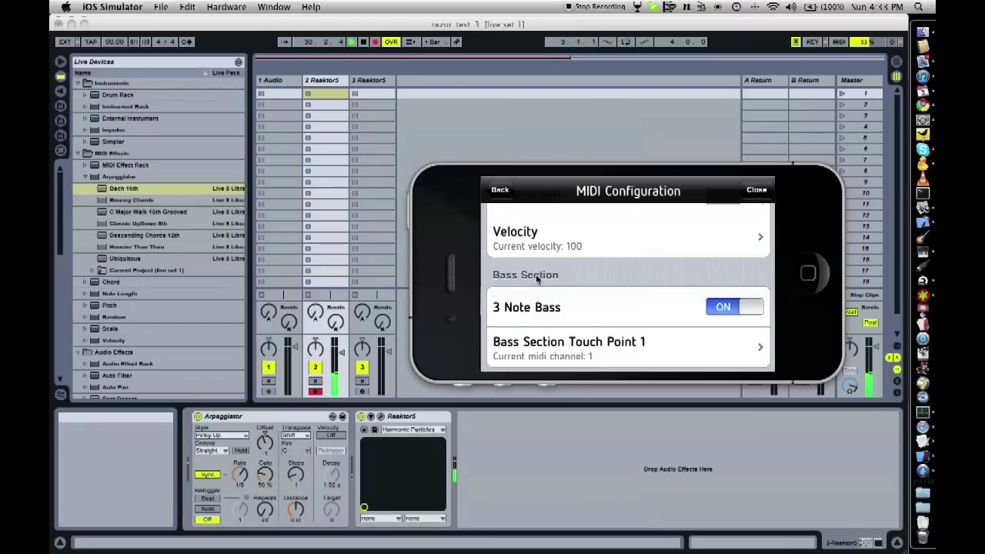
pyautogui.scroll(-2, 614, 296)
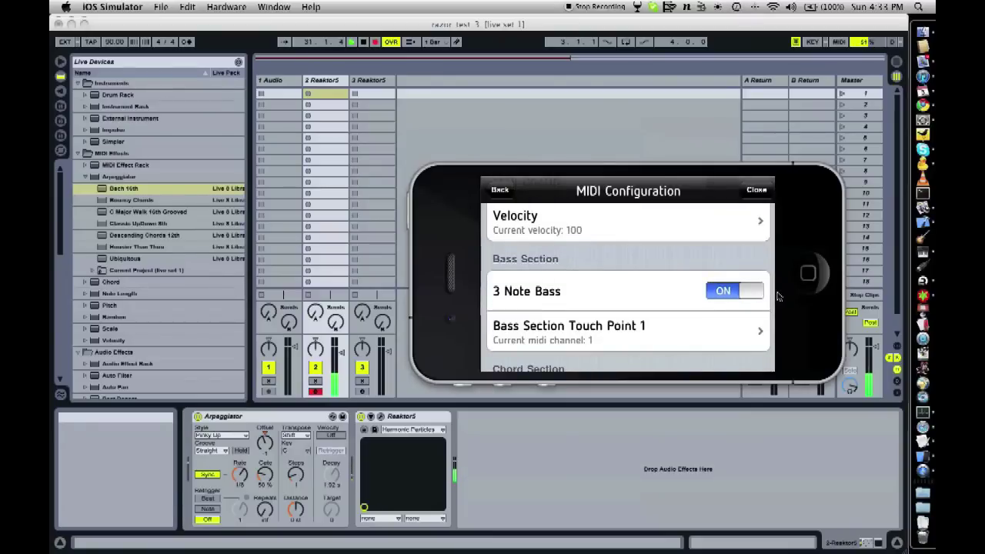
pyautogui.click(736, 292)
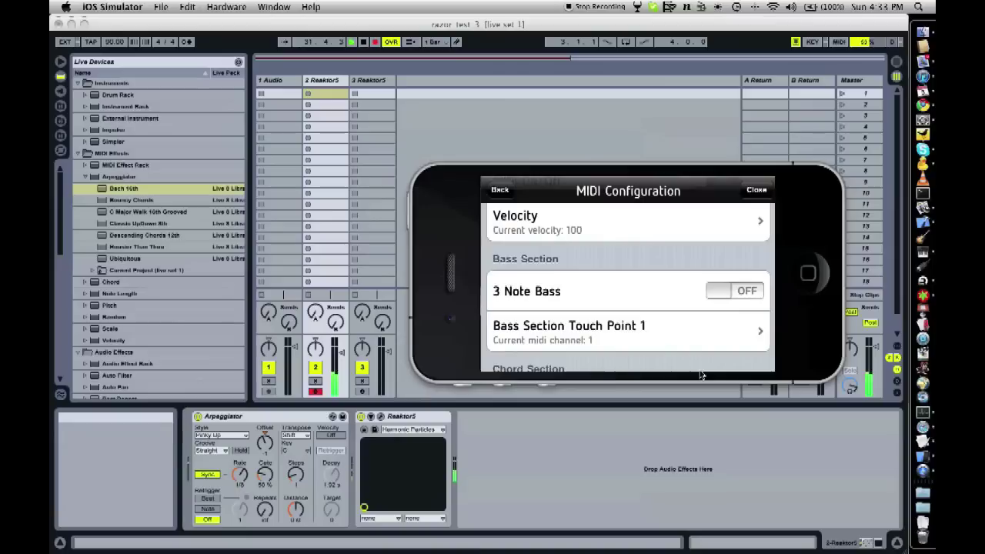
pyautogui.click(756, 190)
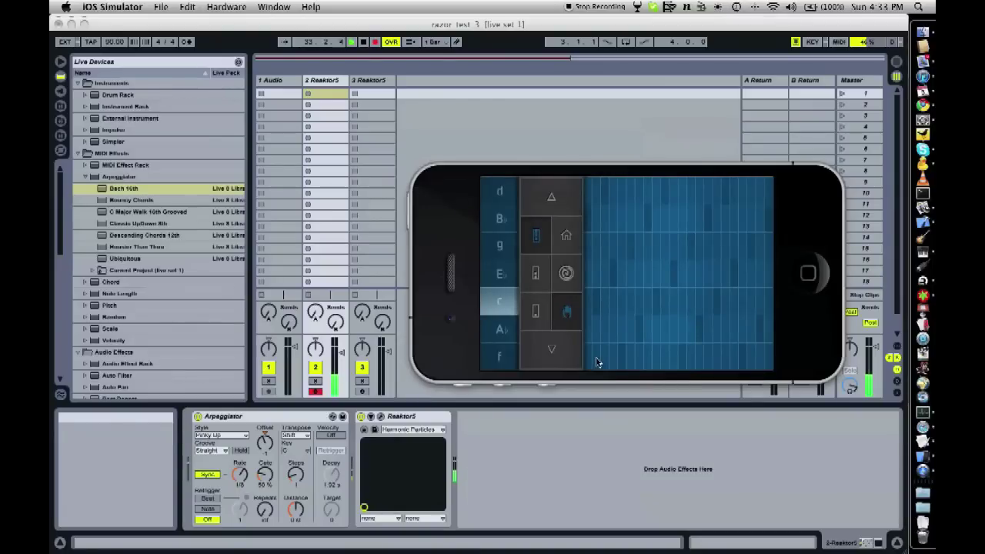
pyautogui.click(498, 252)
# Play the c bass note and switch Live's Arpeggiator off.
pyautogui.click(500, 304)
pyautogui.click(197, 420)
pyautogui.click(198, 419)
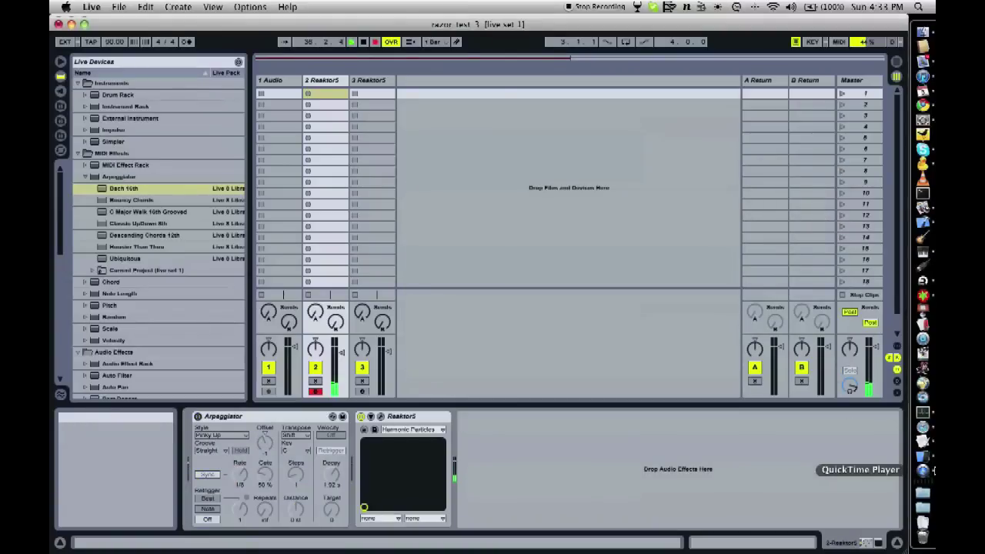
pyautogui.click(924, 458)
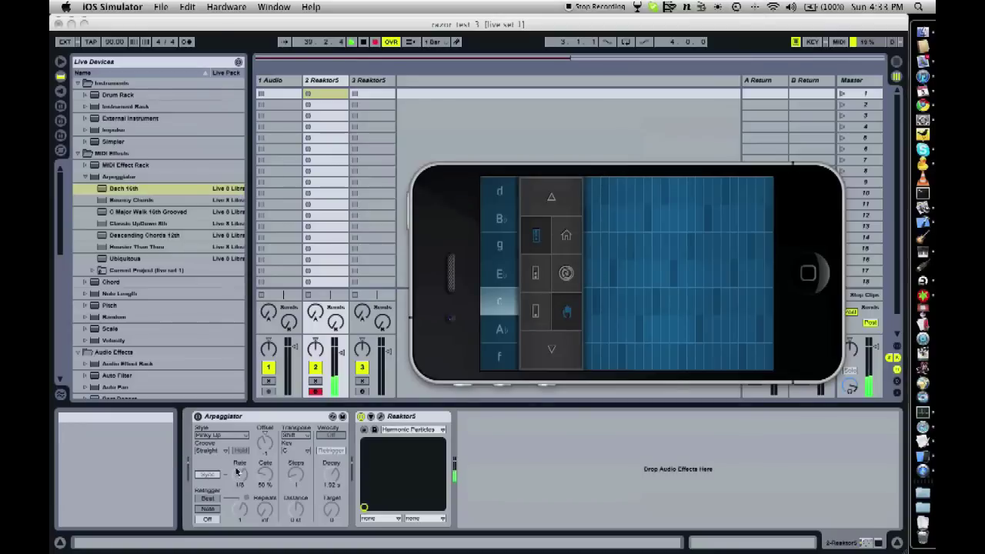
# Change SoundPrism's playing mode, play grid chords, then re-enable hold on the c bass note.
pyautogui.click(536, 312)
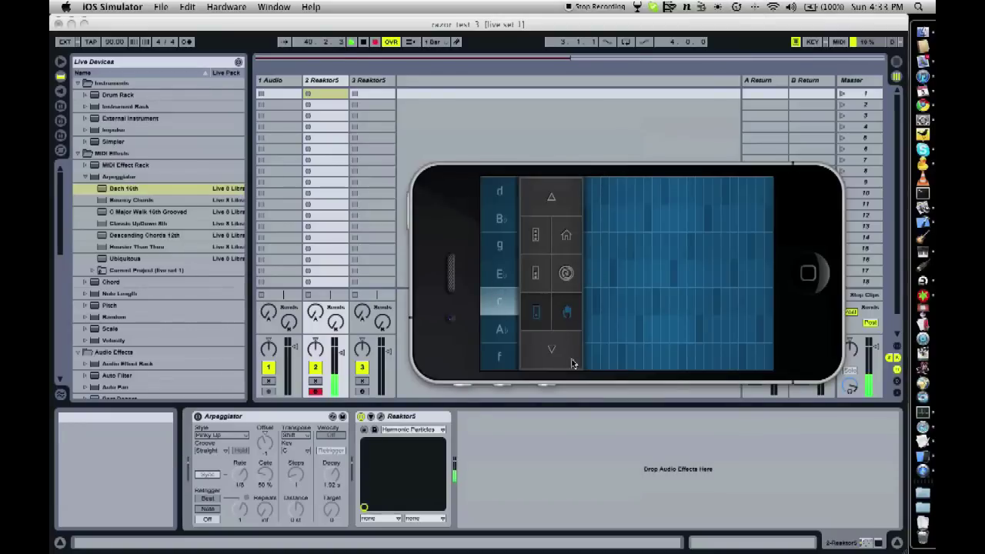
pyautogui.click(680, 307)
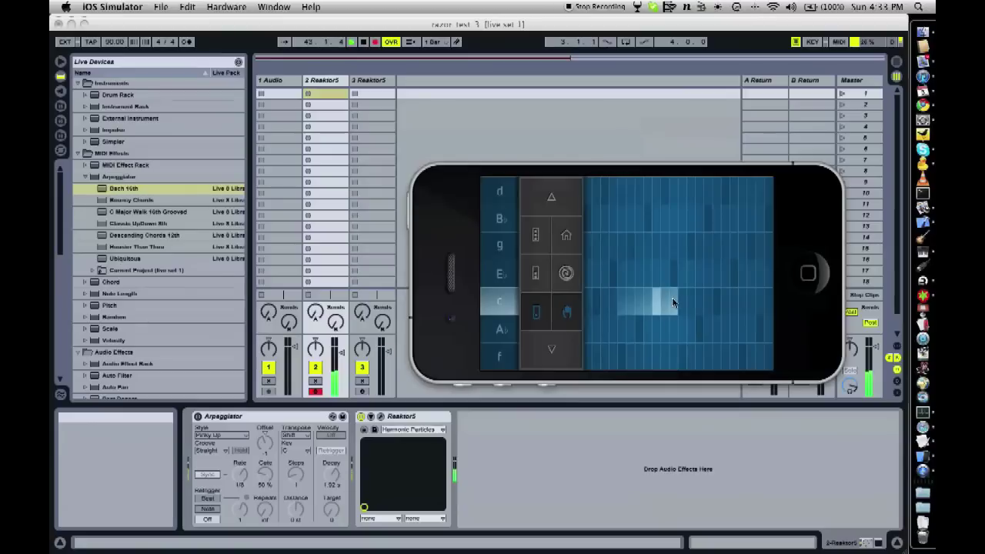
pyautogui.click(688, 200)
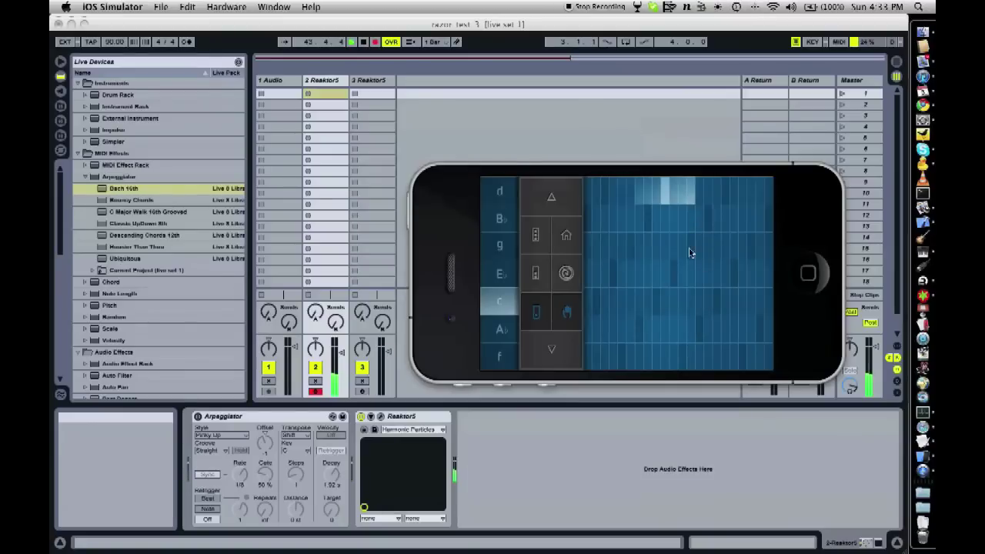
pyautogui.moveTo(690, 253); pyautogui.dragTo(674, 301)
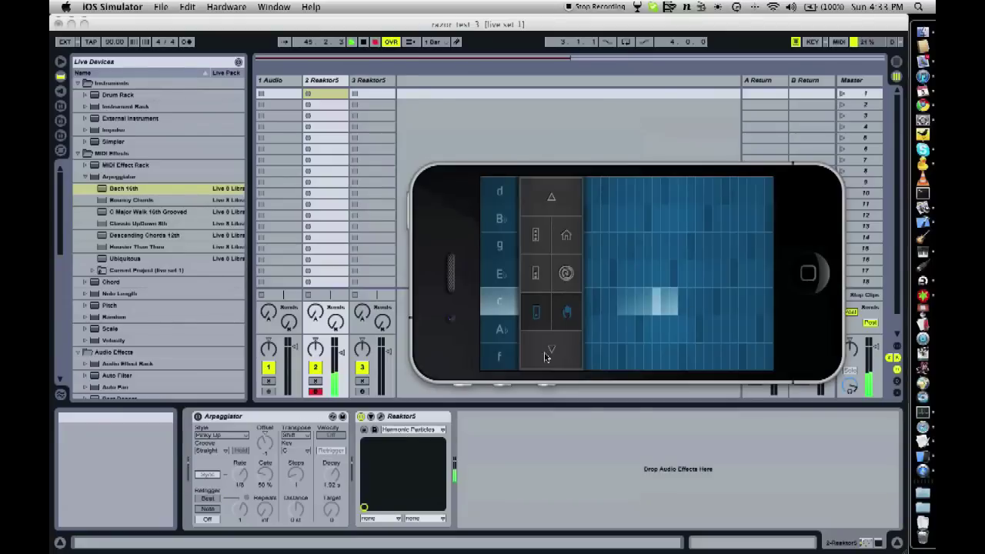
pyautogui.click(576, 316)
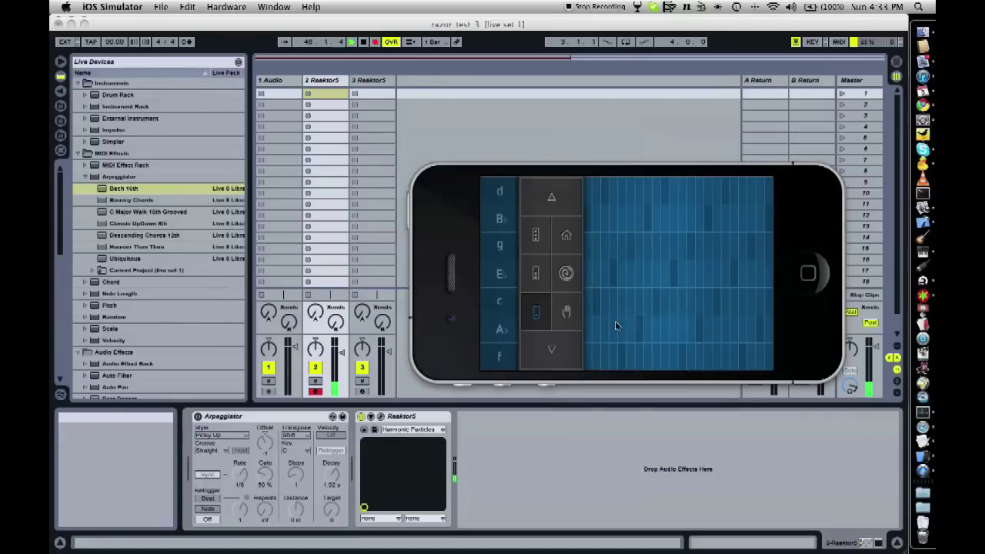
pyautogui.click(573, 315)
pyautogui.click(513, 301)
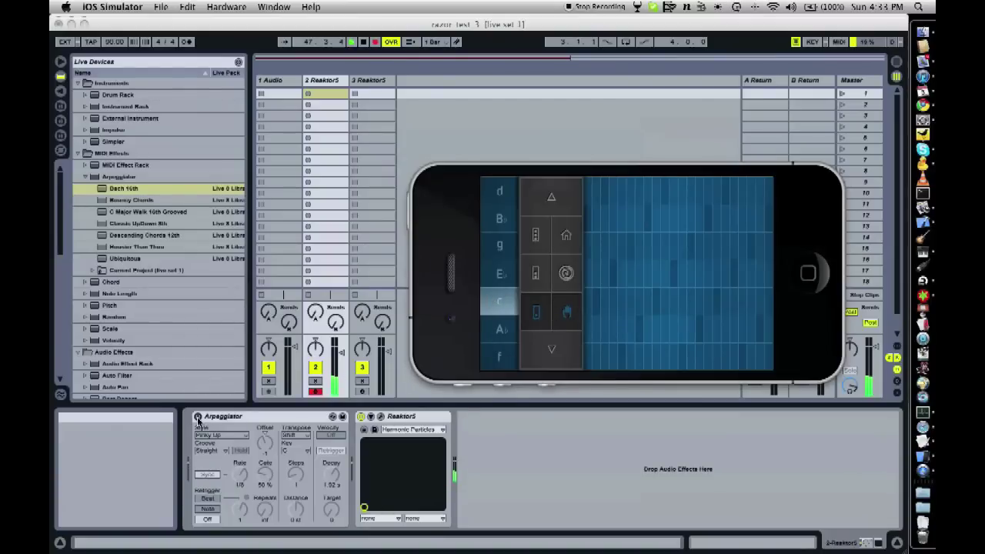
pyautogui.click(376, 477)
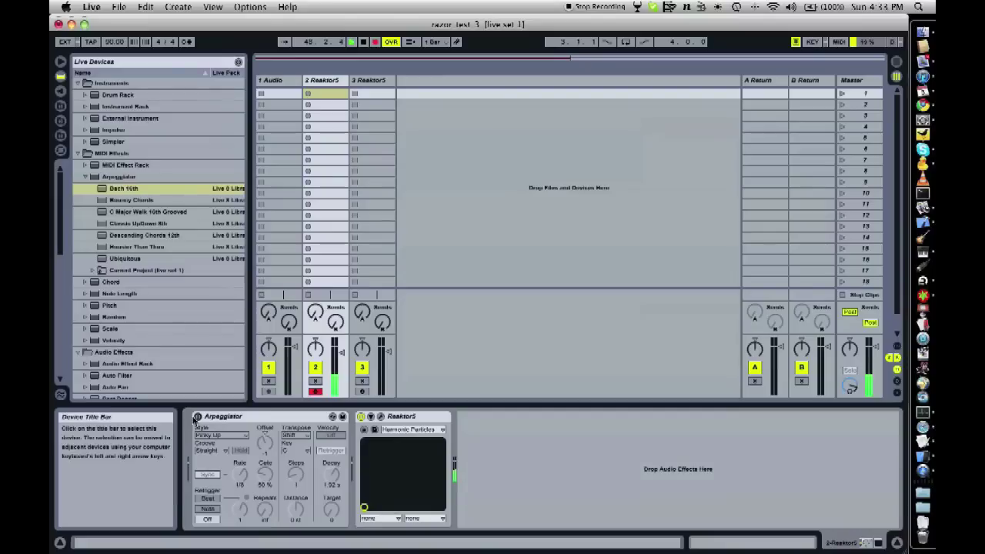
# Play a chord on the pad grid, then sustain another chord with hold and release it.
pyautogui.click(930, 458)
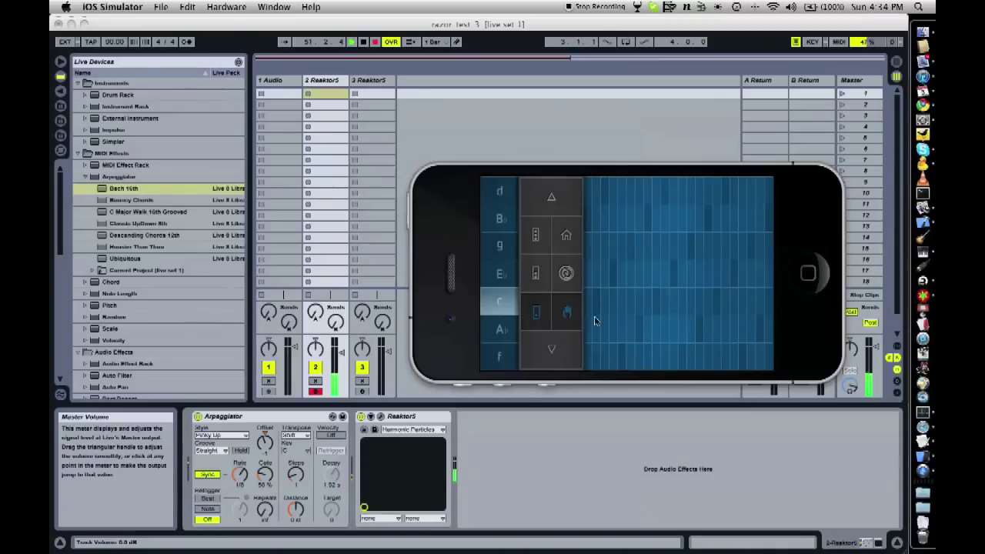
pyautogui.click(667, 302)
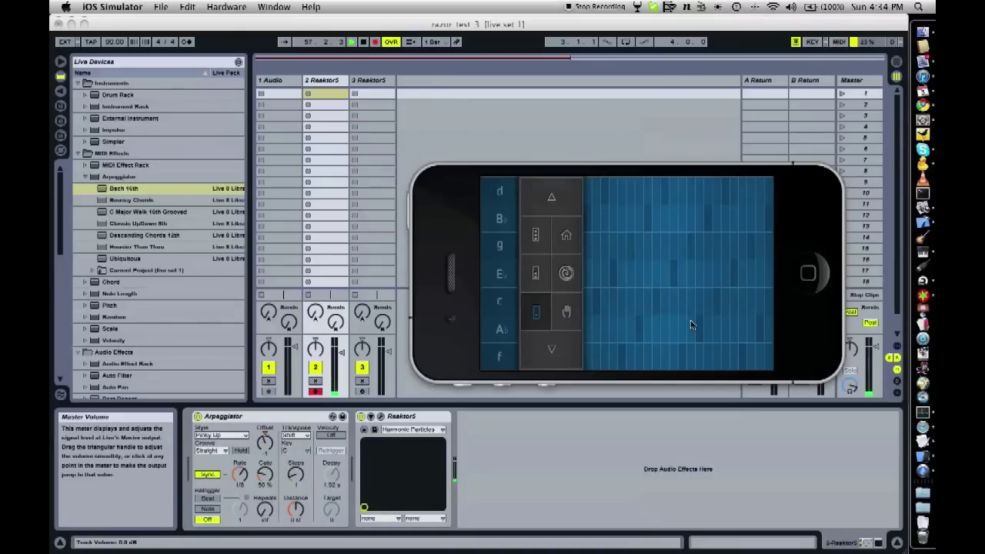
pyautogui.click(566, 312)
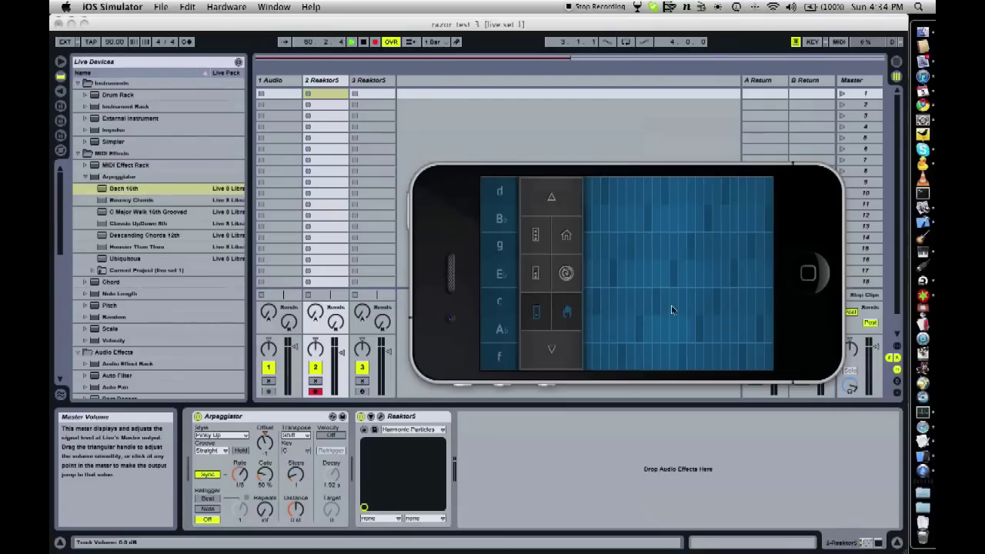
pyautogui.click(672, 310)
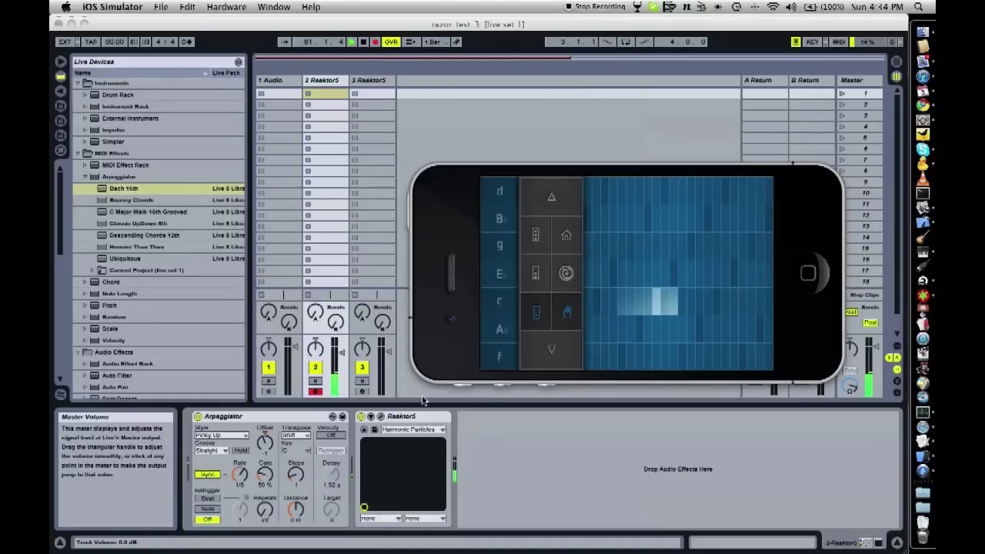
pyautogui.click(537, 312)
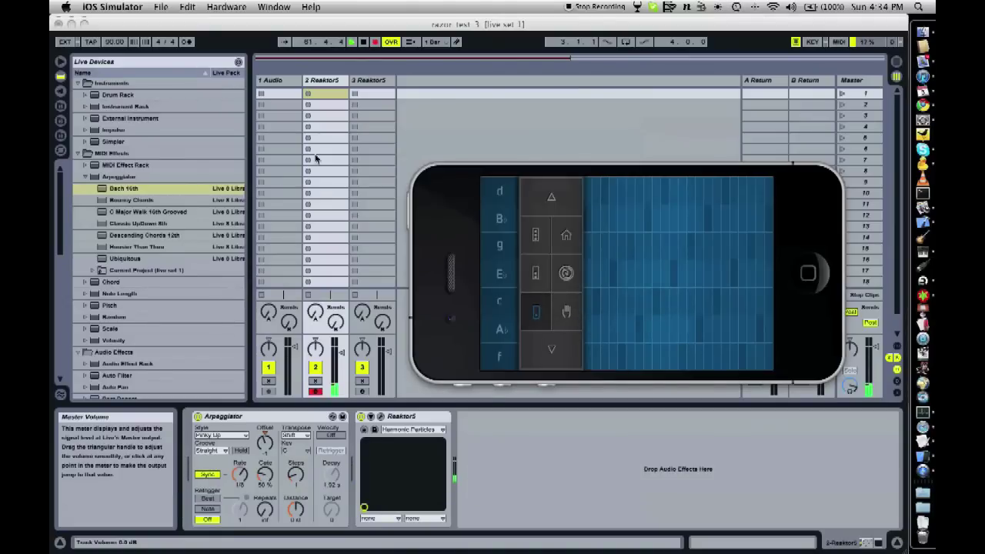
# Check in MIDI Configuration that bass sends on channel 1 and chord points on channel 2.
pyautogui.click(536, 245)
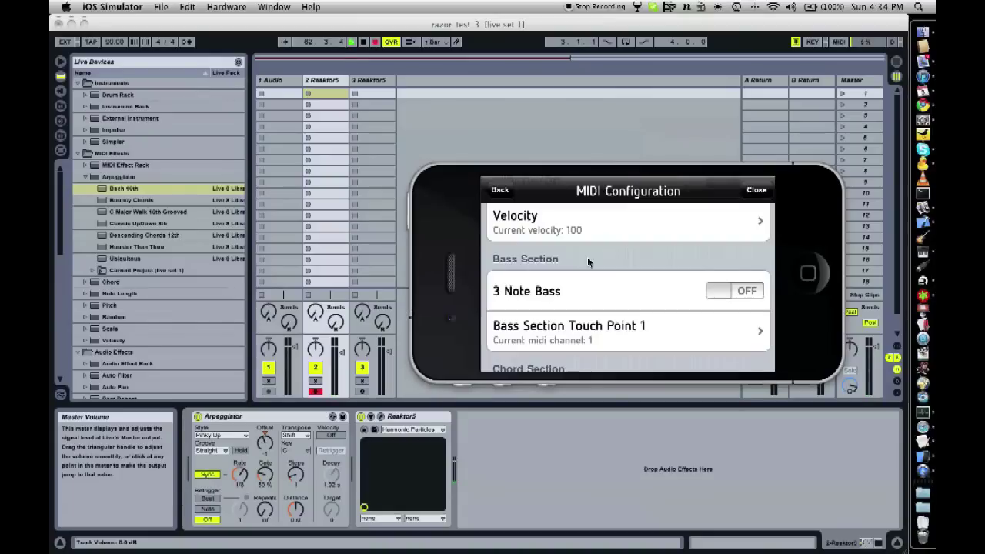
pyautogui.moveTo(636, 345); pyautogui.dragTo(636, 273)
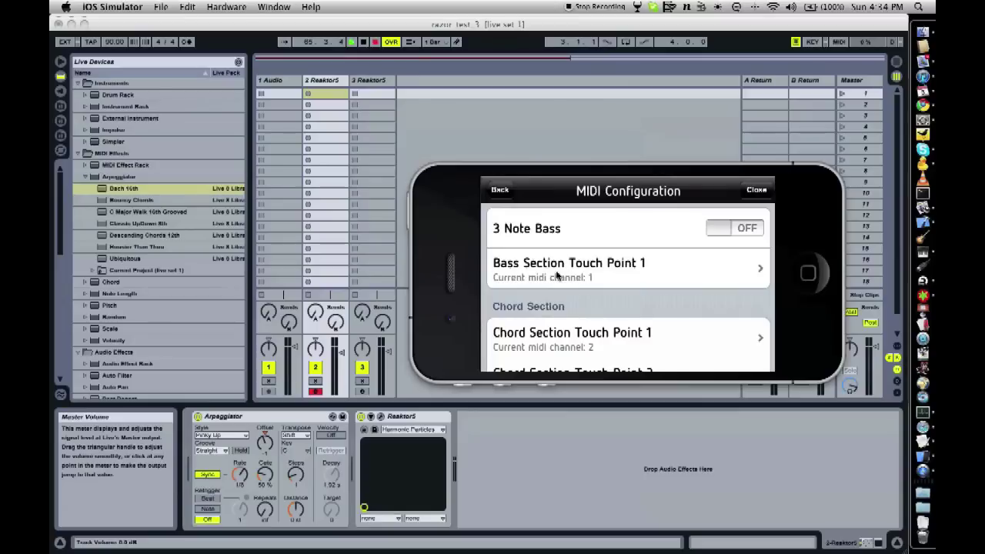
pyautogui.click(757, 192)
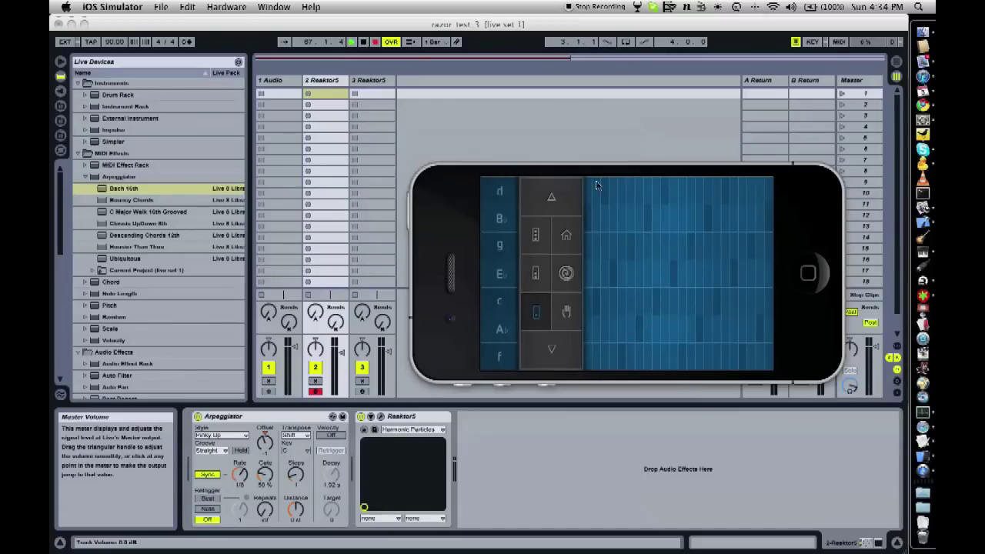
pyautogui.click(565, 242)
pyautogui.moveTo(592, 321); pyautogui.dragTo(592, 290)
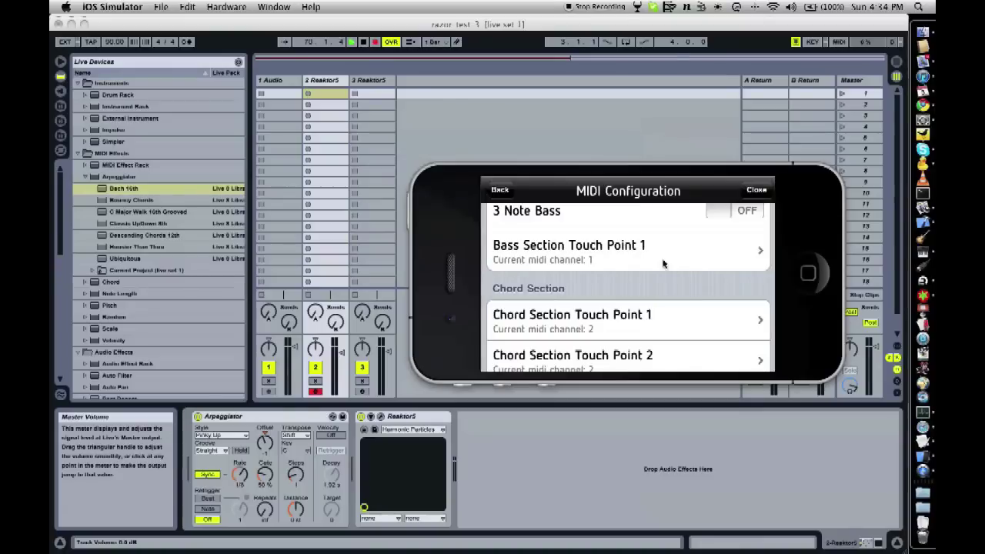
pyautogui.moveTo(611, 284); pyautogui.dragTo(675, 266)
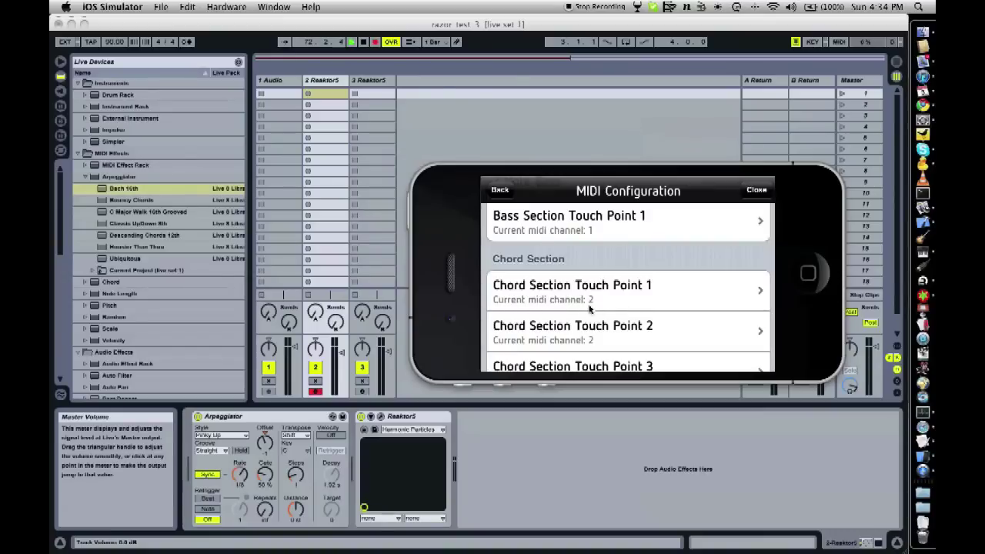
pyautogui.moveTo(589, 361); pyautogui.dragTo(601, 345)
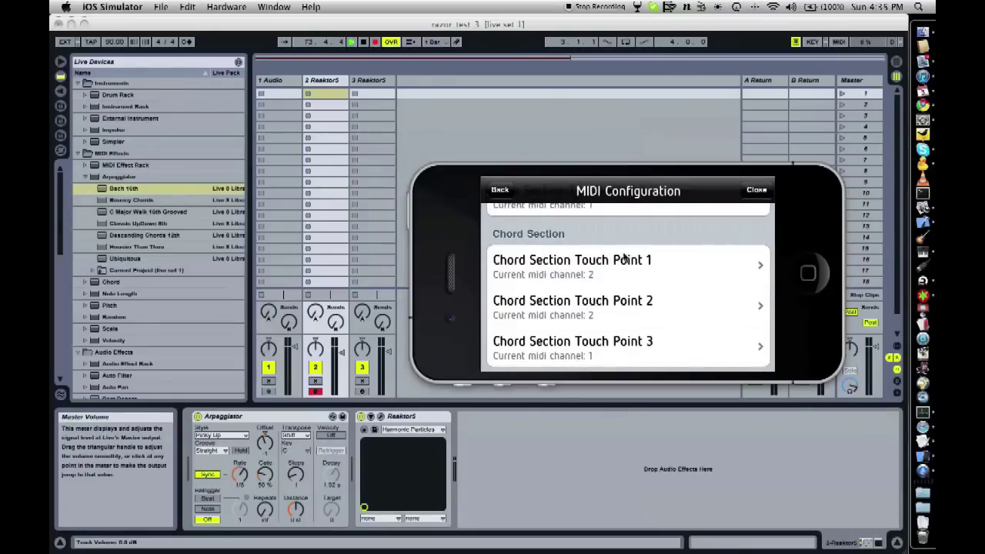
pyautogui.moveTo(624, 259); pyautogui.dragTo(625, 331)
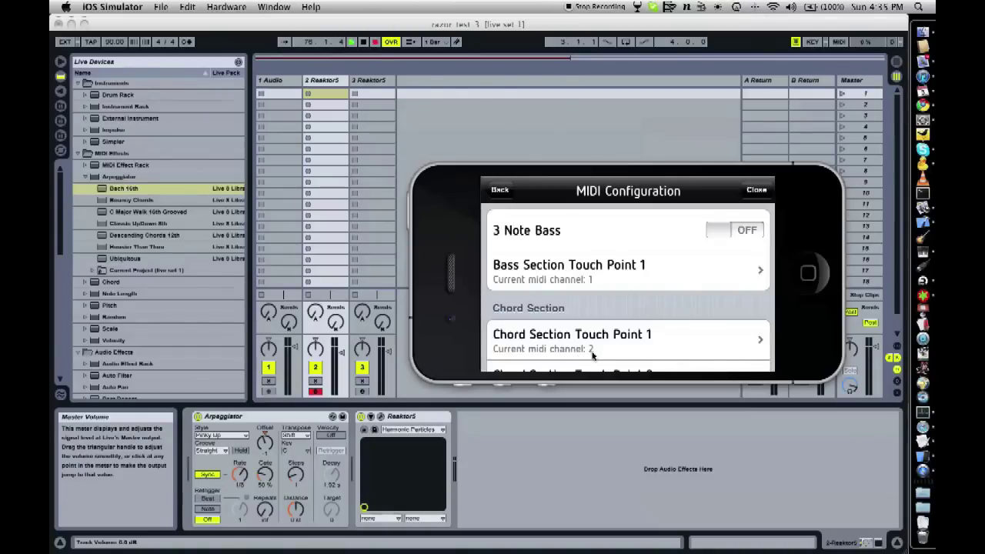
pyautogui.click(756, 192)
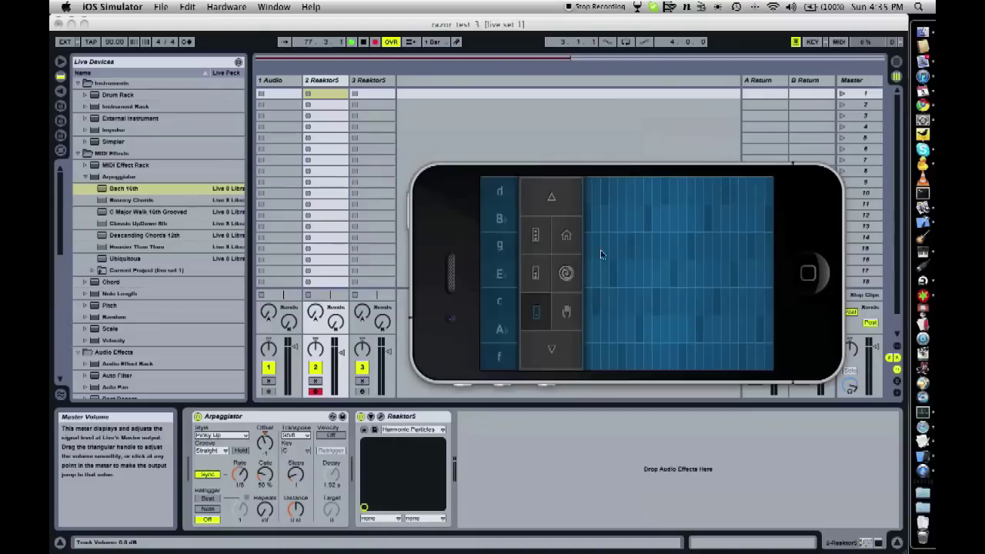
# Play a C bass note, then switch Live to the Arrangement view.
pyautogui.click(499, 306)
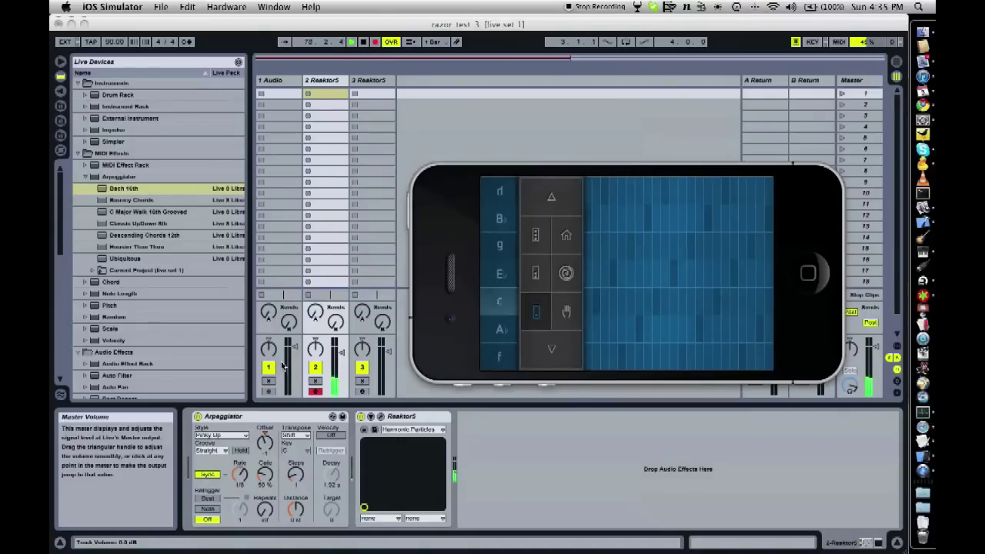
pyautogui.click(507, 112)
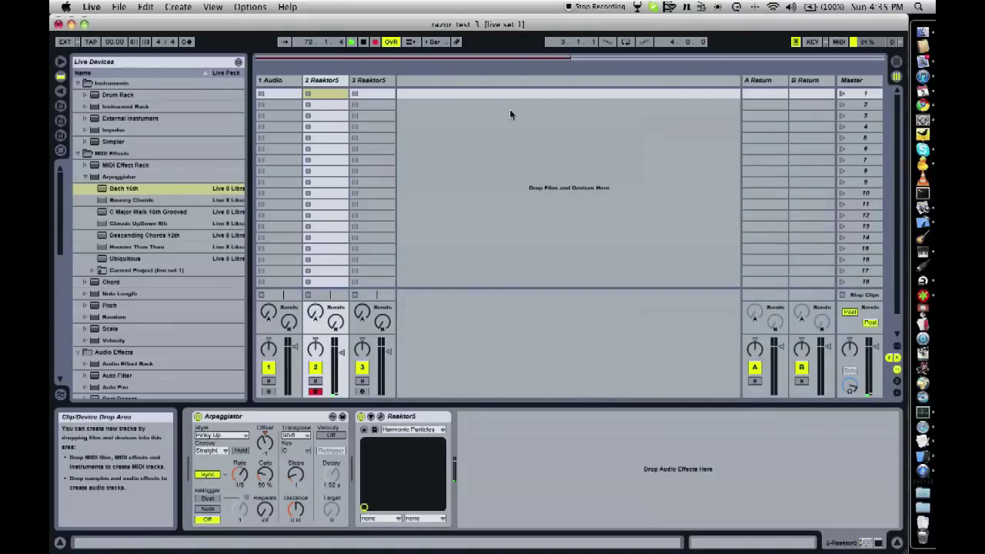
pyautogui.press('Tab')
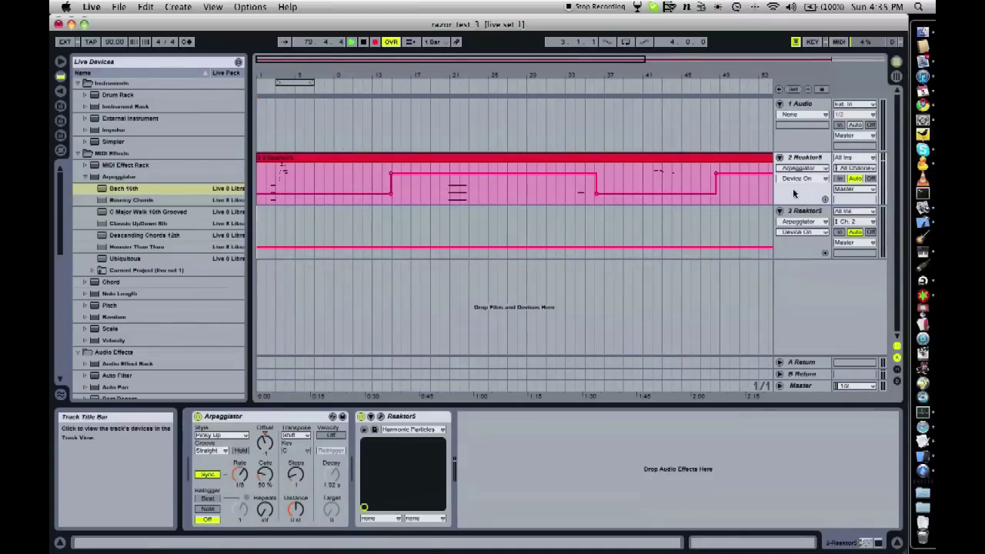
# Set track 2 Reaktor5's MIDI From channel to Ch. 1 only.
pyautogui.click(852, 168)
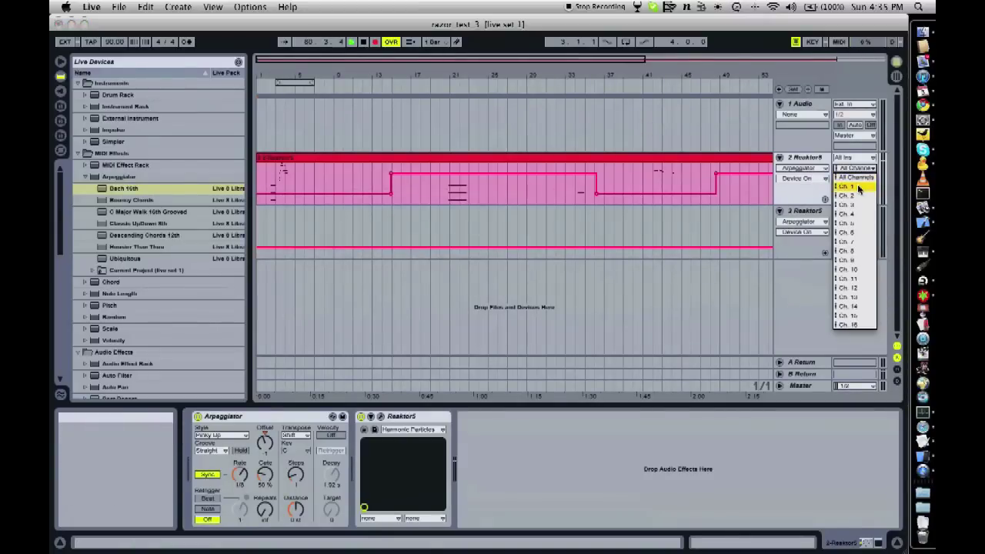
pyautogui.click(856, 187)
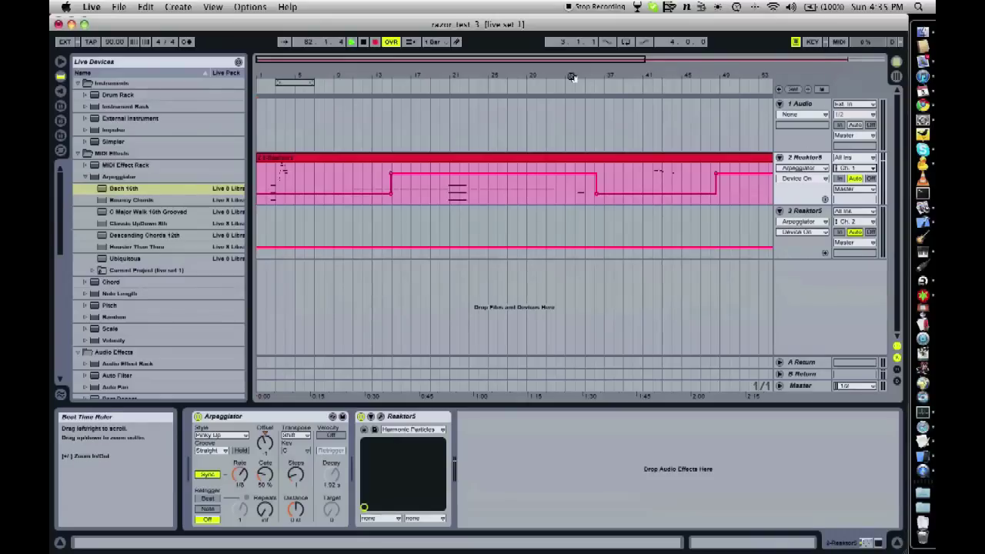
pyautogui.press('Tab')
pyautogui.press('Tab')
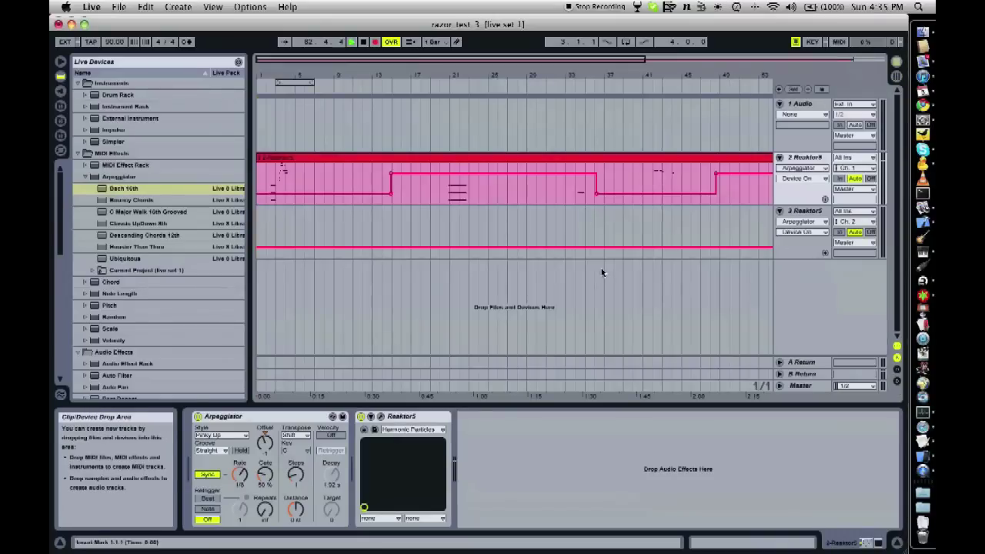
pyautogui.press('Tab')
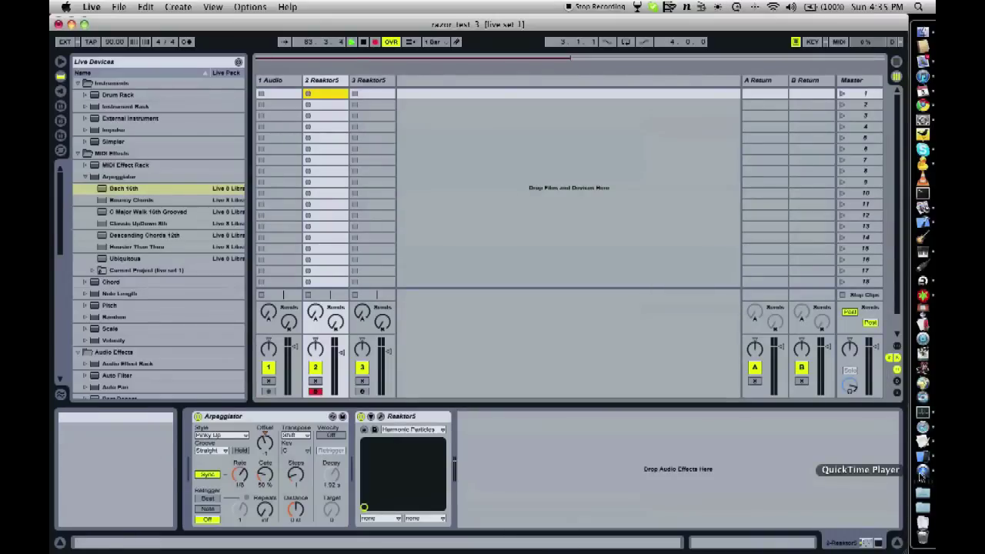
pyautogui.click(922, 399)
# Play the C bass note twice and turn off SoundPrism's note hold.
pyautogui.click(503, 306)
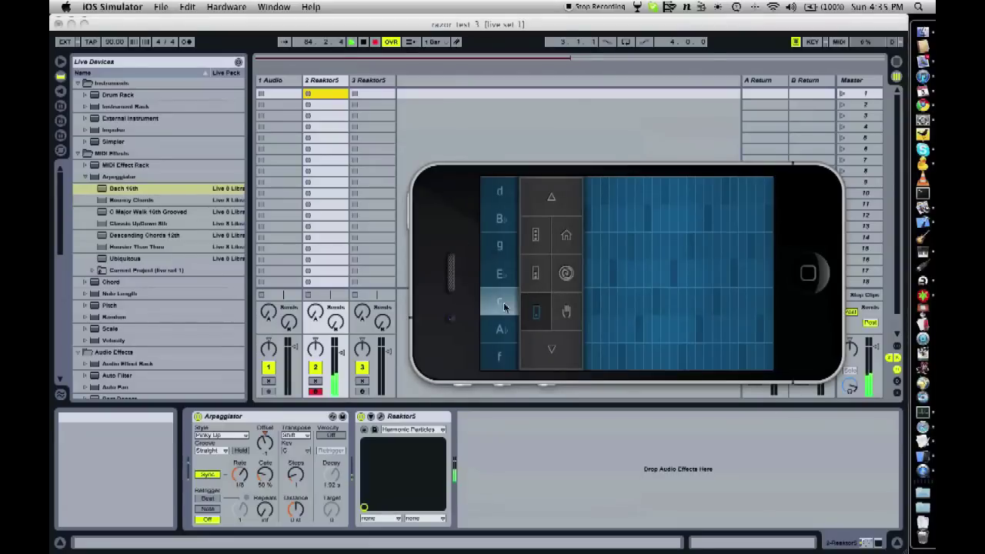
pyautogui.click(504, 313)
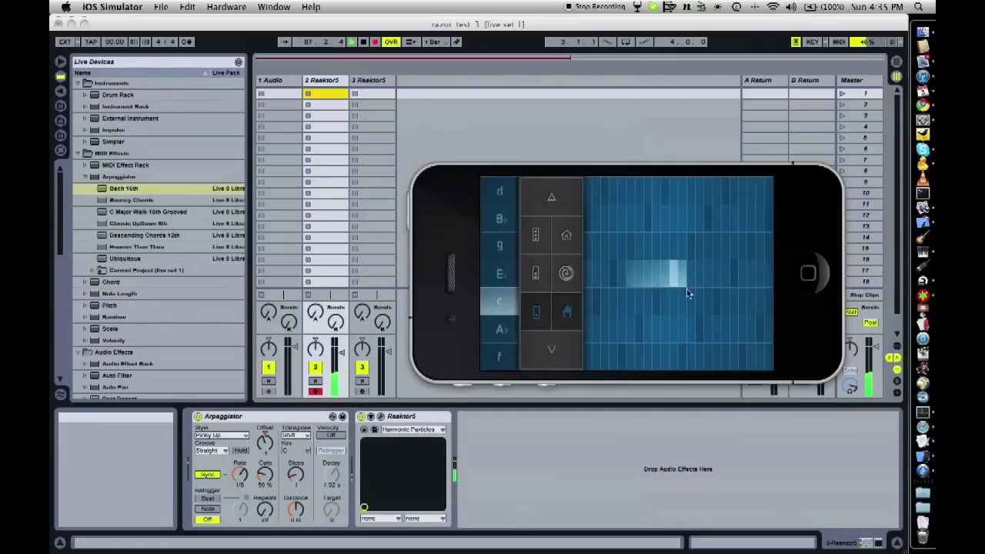
pyautogui.click(567, 312)
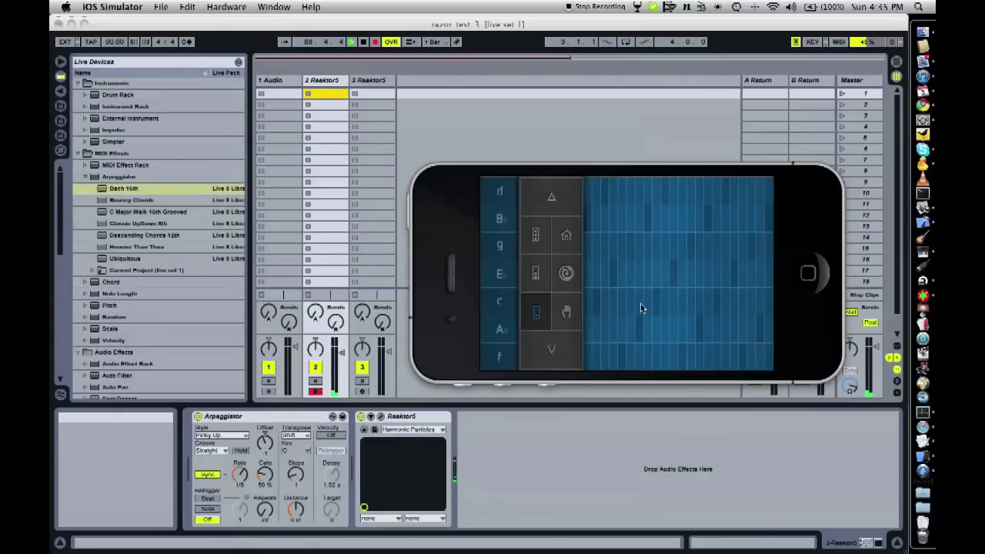
pyautogui.click(392, 306)
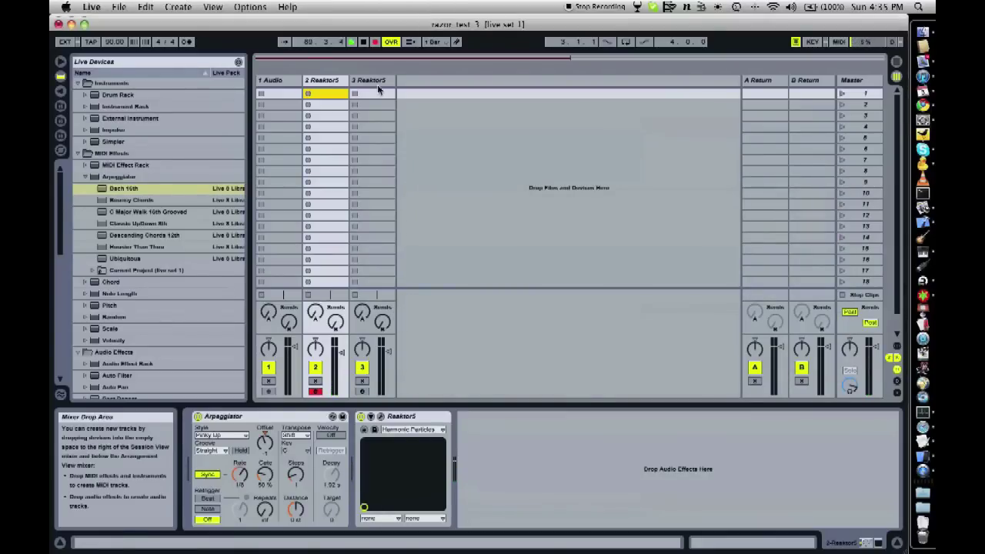
# Delete the old track 3 Reaktor5 in Live.
pyautogui.click(371, 81)
pyautogui.rightClick(374, 82)
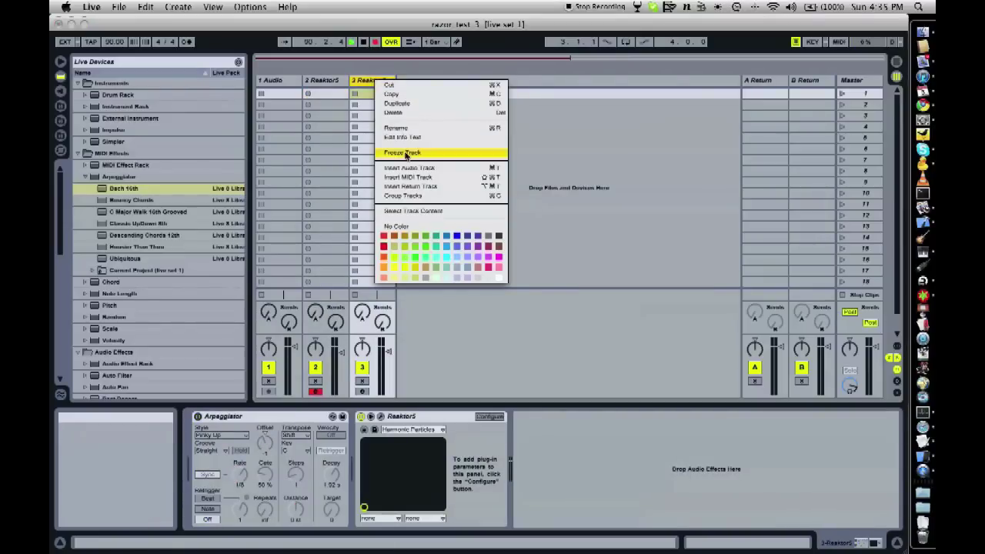
pyautogui.click(389, 114)
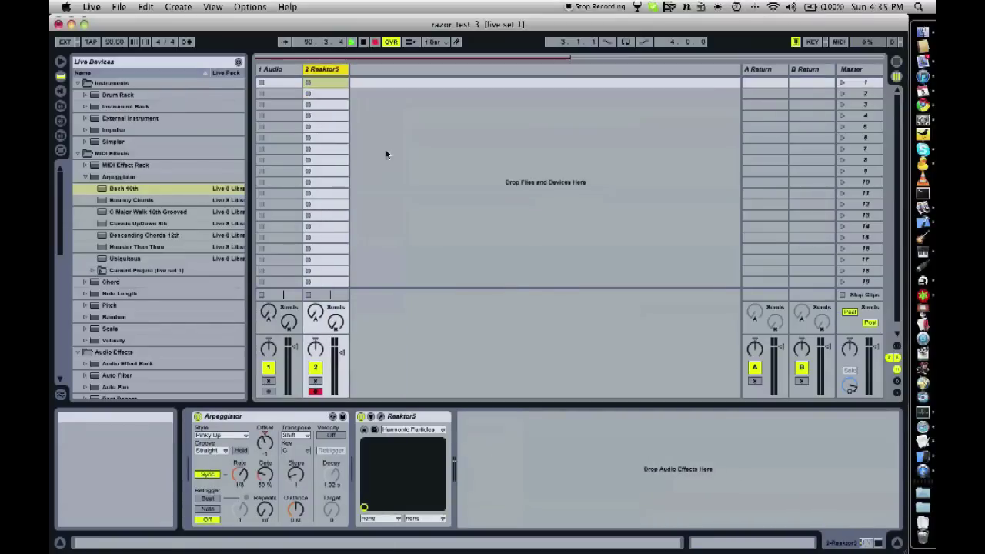
# Duplicate track 2 Reaktor5 to create a new third Reaktor5 track.
pyautogui.rightClick(333, 73)
pyautogui.click(350, 93)
pyautogui.press('super+d')
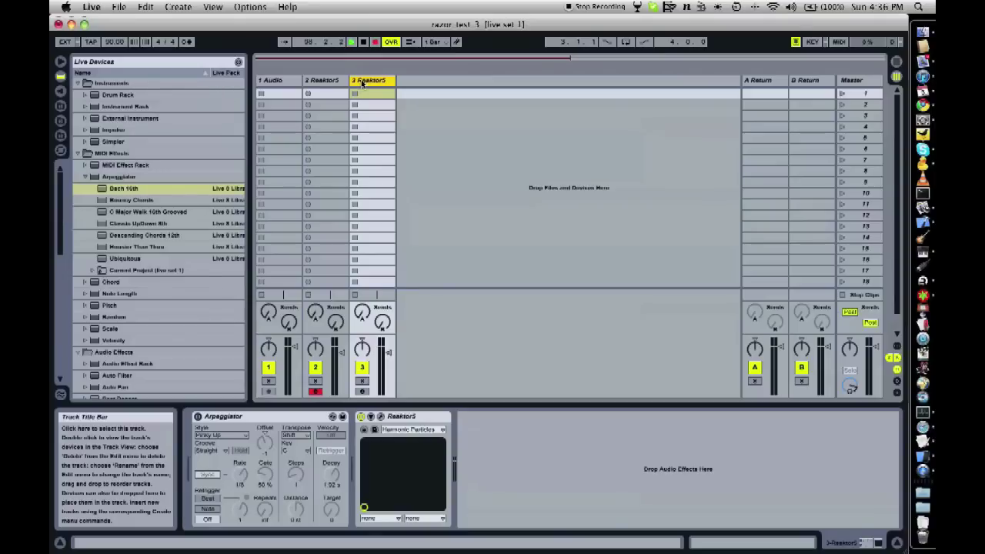
pyautogui.press('Tab')
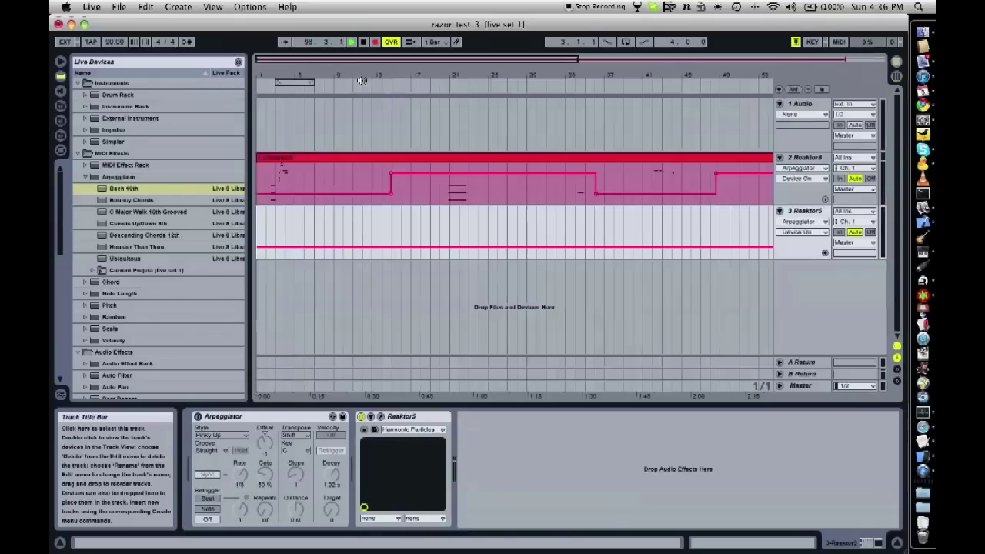
# Set track 3 Reaktor5's MIDI input to Ch. 2 and arm it instead of track 2.
pyautogui.click(849, 223)
pyautogui.click(850, 243)
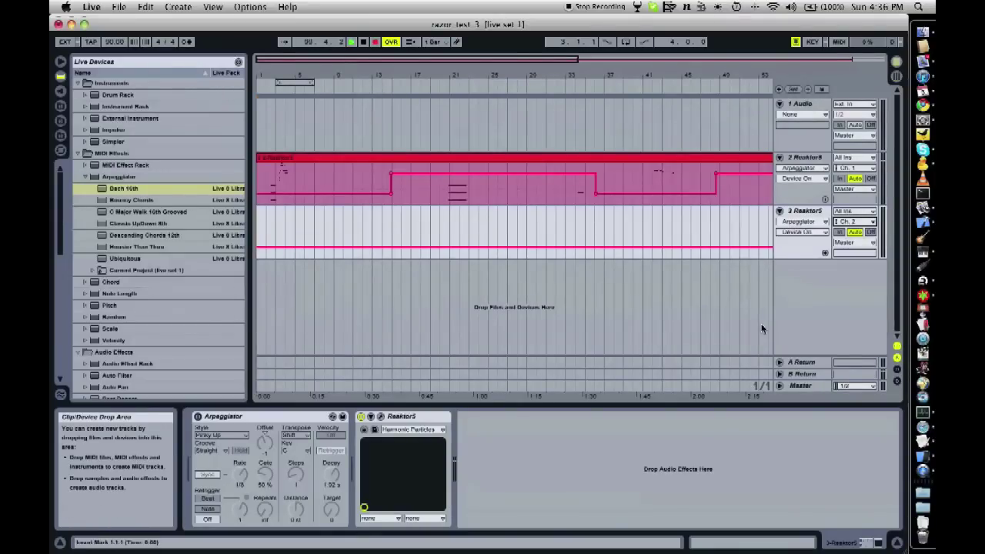
pyautogui.press('Tab')
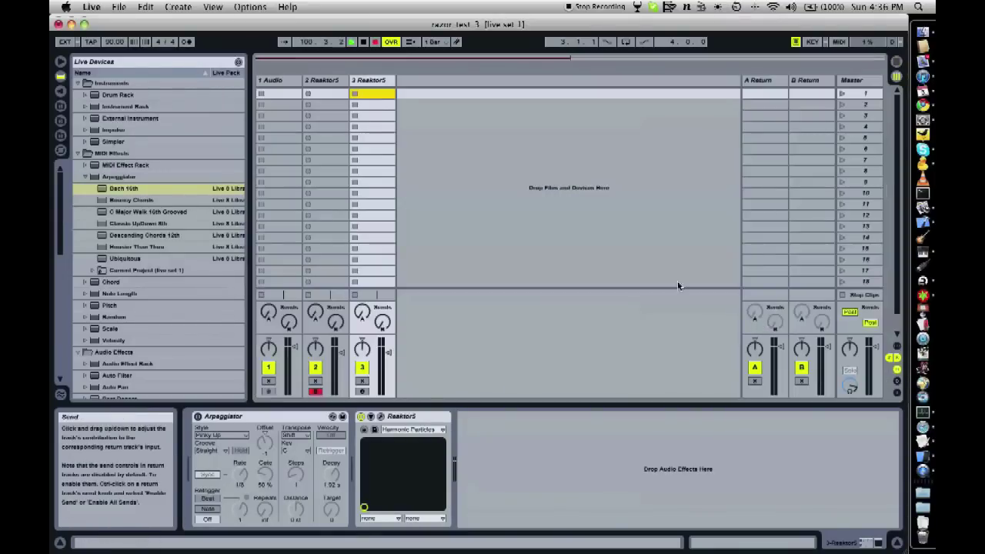
pyautogui.click(362, 391)
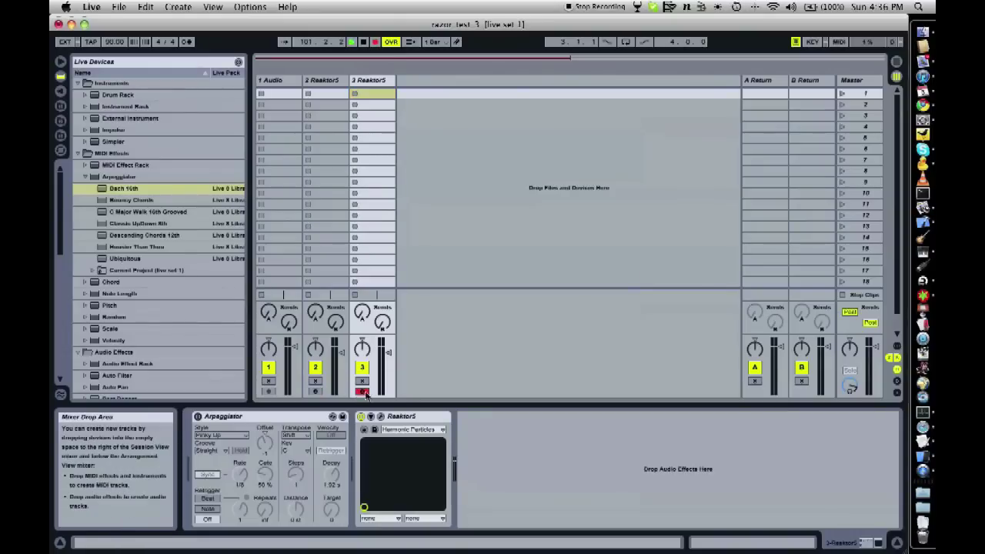
pyautogui.press('super+Tab')
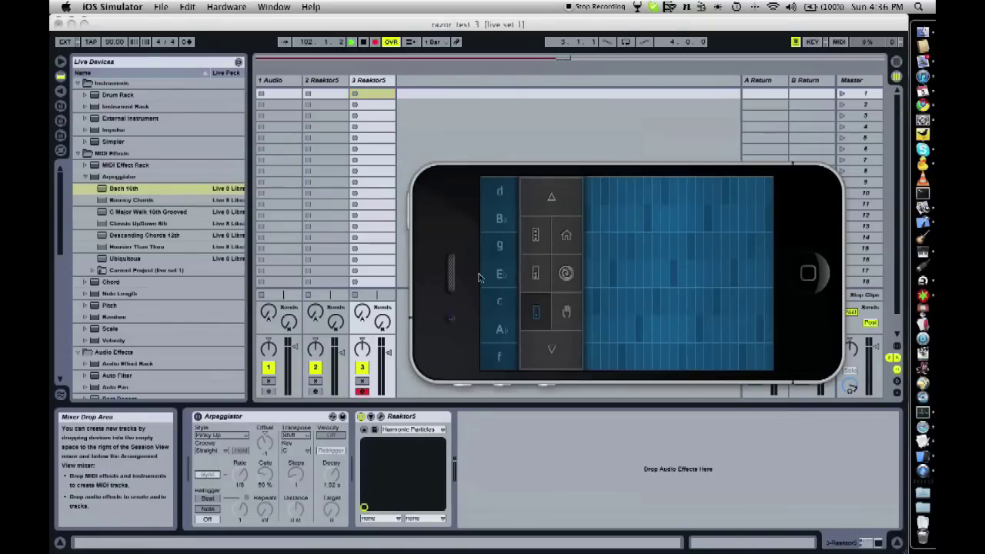
# Play a run of keys and several grid notes in SoundPrism, then turn on note hold.
pyautogui.moveTo(501, 300)
pyautogui.mouseDown()
pyautogui.moveTo(499, 347)
pyautogui.moveTo(497, 221)
pyautogui.moveTo(500, 349)
pyautogui.moveTo(501, 213)
pyautogui.moveTo(500, 329)
pyautogui.mouseUp()
pyautogui.moveTo(669, 305); pyautogui.dragTo(670, 306)
pyautogui.moveTo(693, 270); pyautogui.dragTo(692, 269)
pyautogui.click(686, 347)
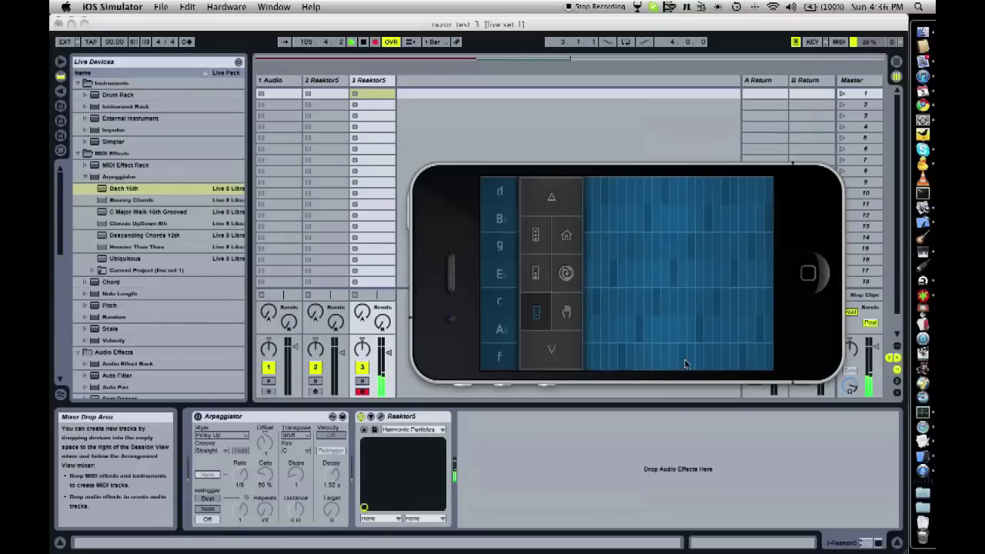
pyautogui.click(568, 313)
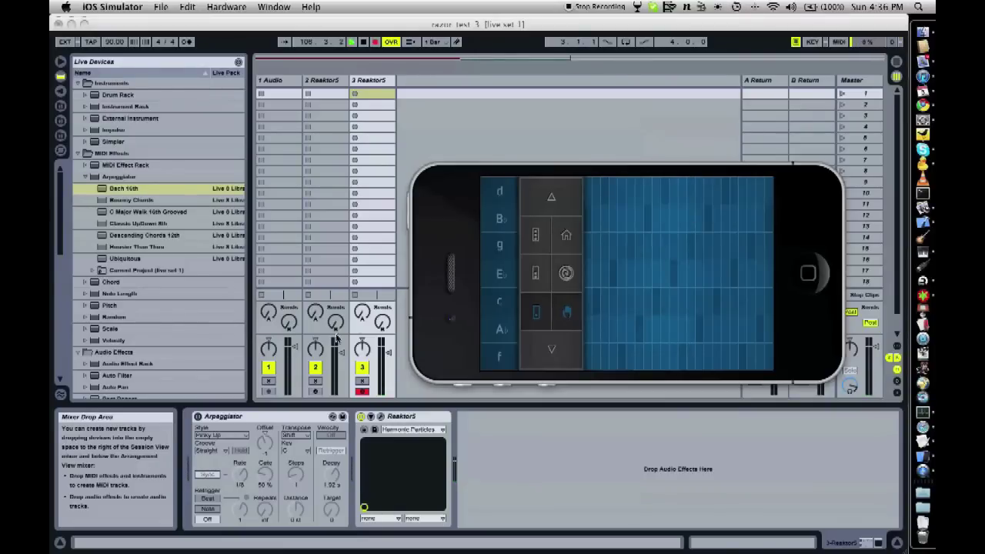
# Arm track 2 Reaktor5 in Live alongside track 3.
pyautogui.click(317, 394)
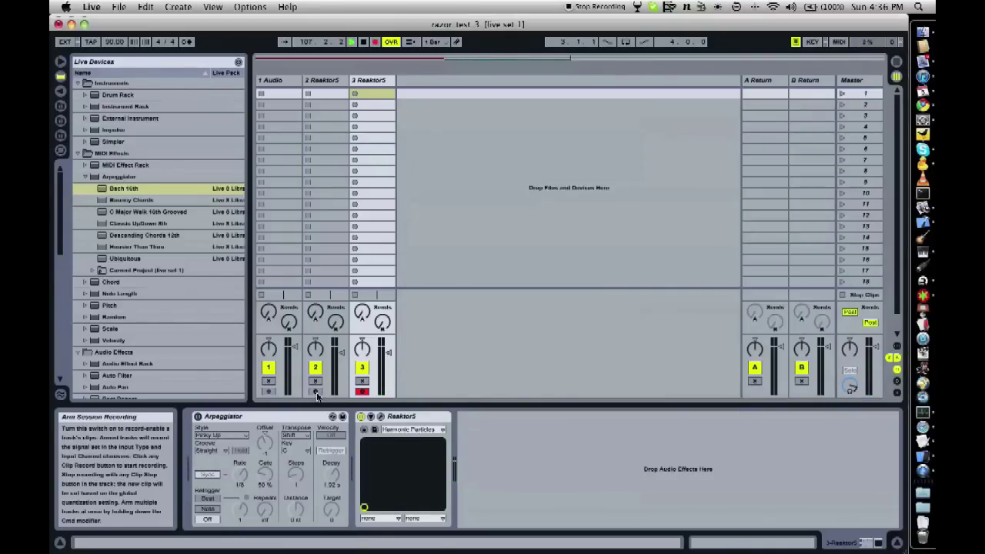
pyautogui.press('Tab')
pyautogui.press('Tab')
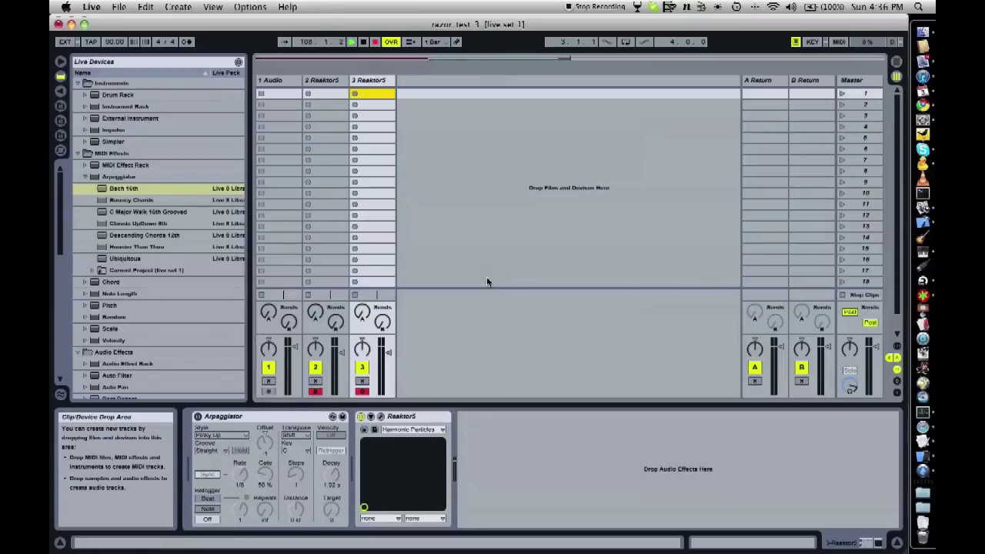
pyautogui.press('super+Tab')
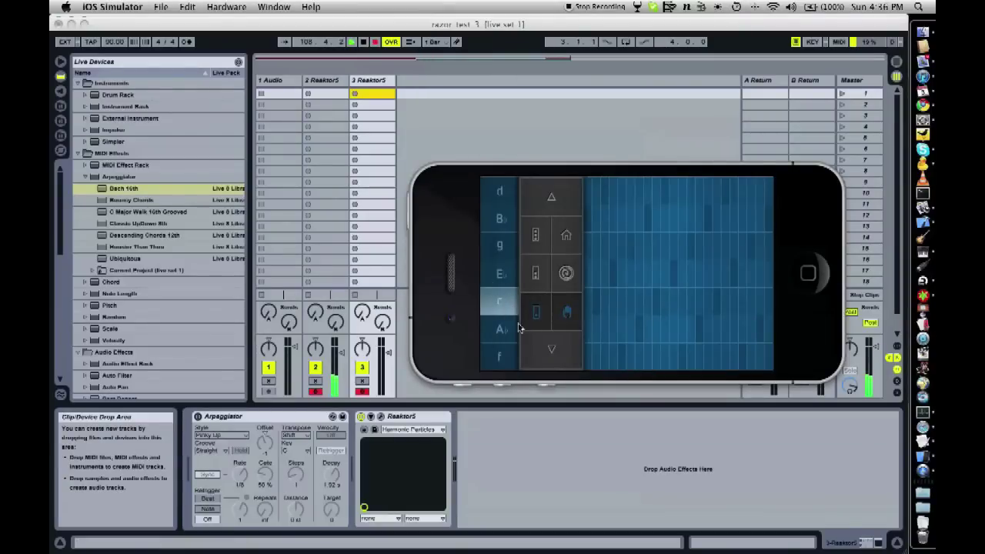
# Play a grid phrase, then switch on track 2 Reaktor5's Arpeggiator in Live.
pyautogui.moveTo(681, 306); pyautogui.dragTo(730, 313)
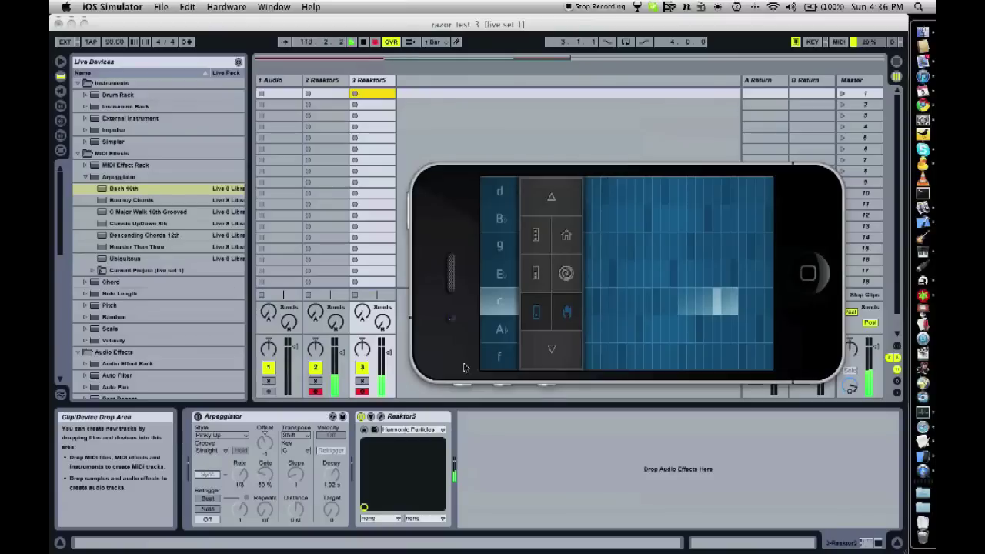
pyautogui.click(301, 105)
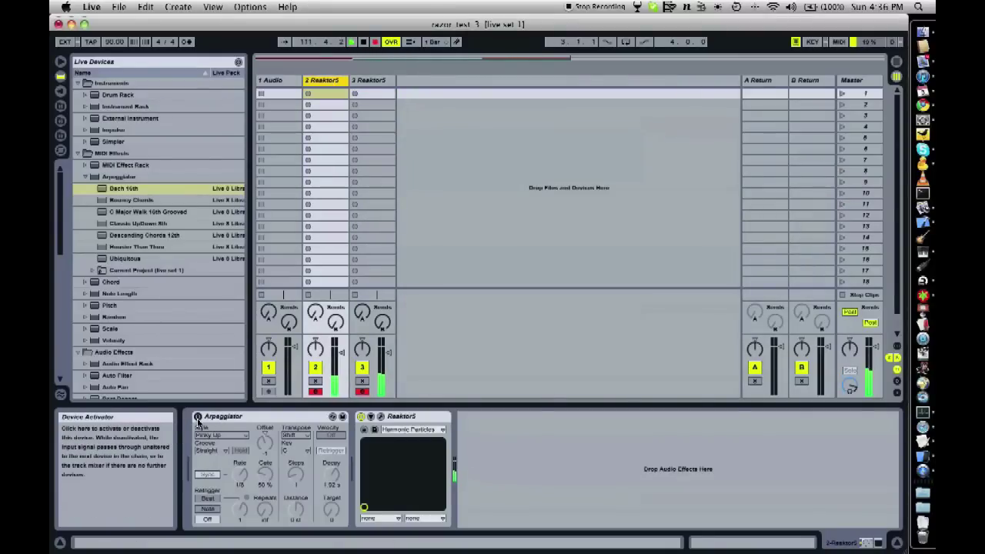
pyautogui.click(198, 417)
pyautogui.press('super+Tab')
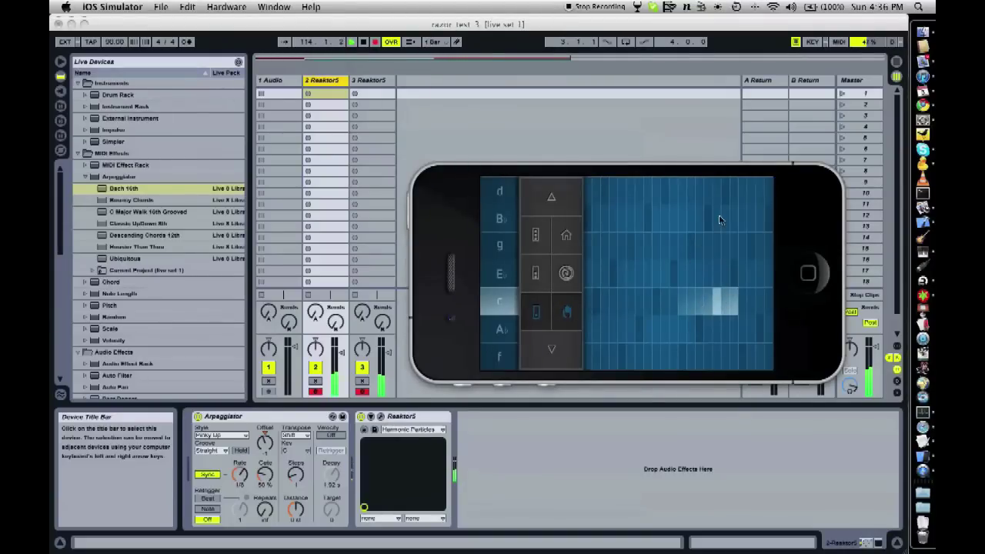
# Play notes on the g, c and other grid rows in SoundPrism.
pyautogui.click(702, 259)
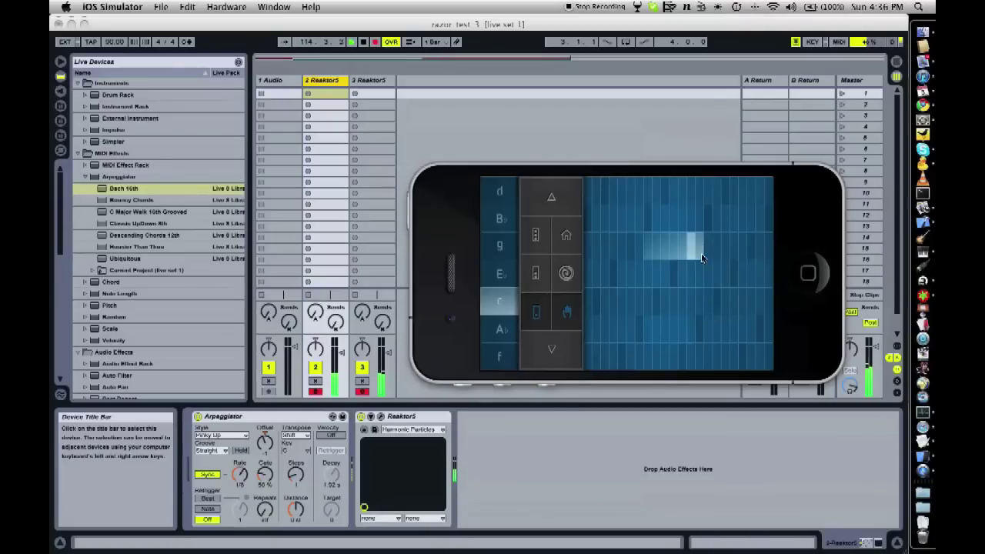
pyautogui.click(705, 342)
pyautogui.click(630, 218)
pyautogui.click(623, 302)
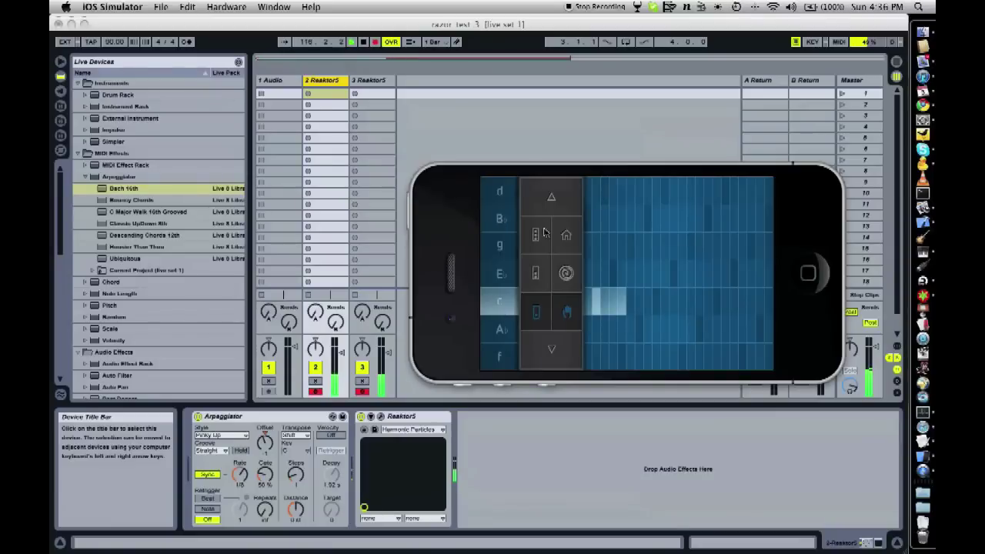
# Turn on 3 Note Bass in SoundPrism's MIDI configuration.
pyautogui.click(567, 234)
pyautogui.moveTo(679, 329); pyautogui.dragTo(712, 323)
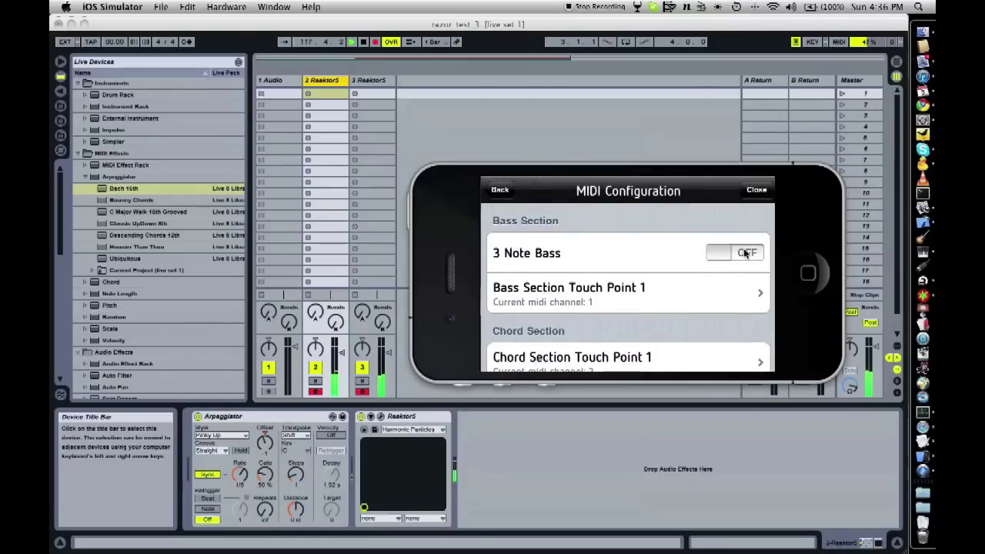
pyautogui.click(746, 254)
pyautogui.click(756, 192)
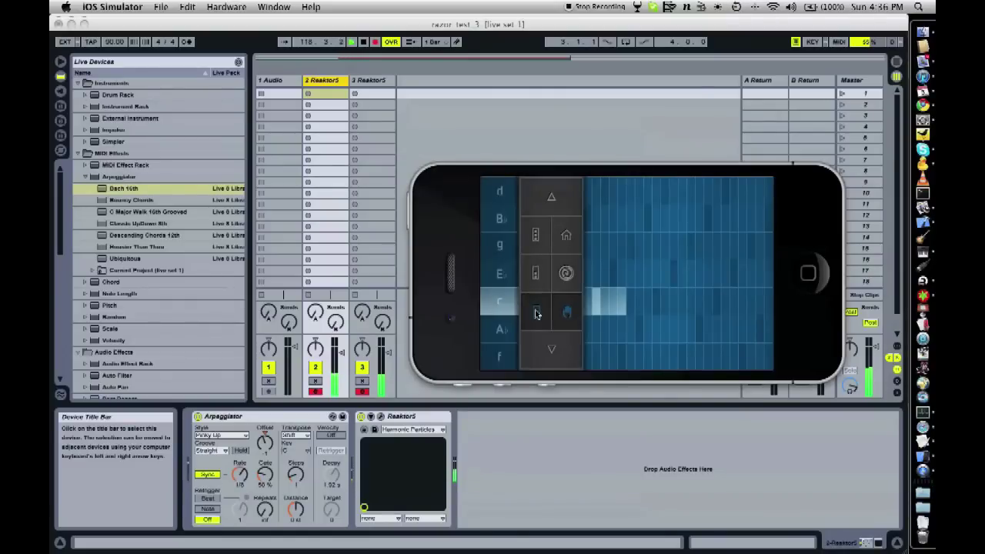
# In the other play mode, play chords over the f, g and c keys, then release hold.
pyautogui.click(536, 238)
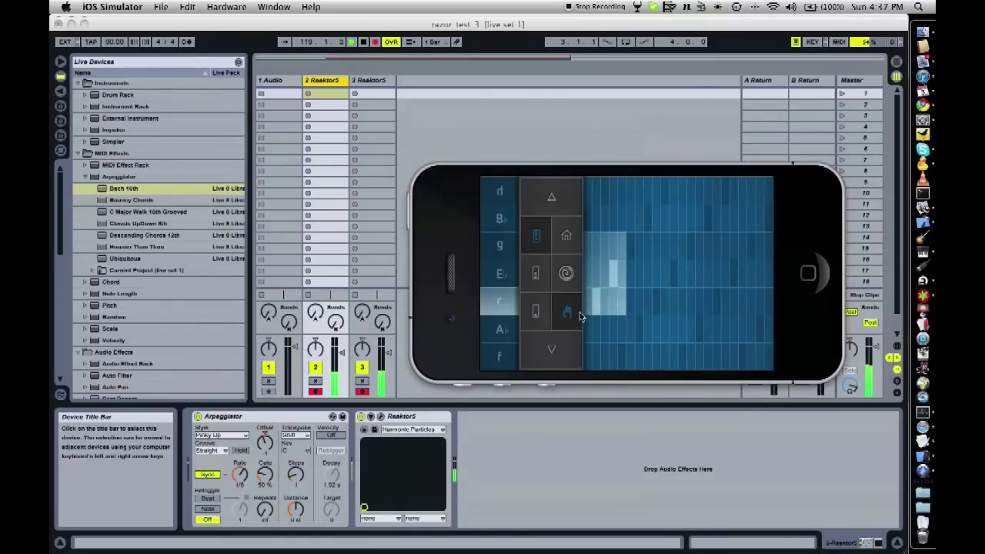
pyautogui.click(637, 245)
pyautogui.click(498, 360)
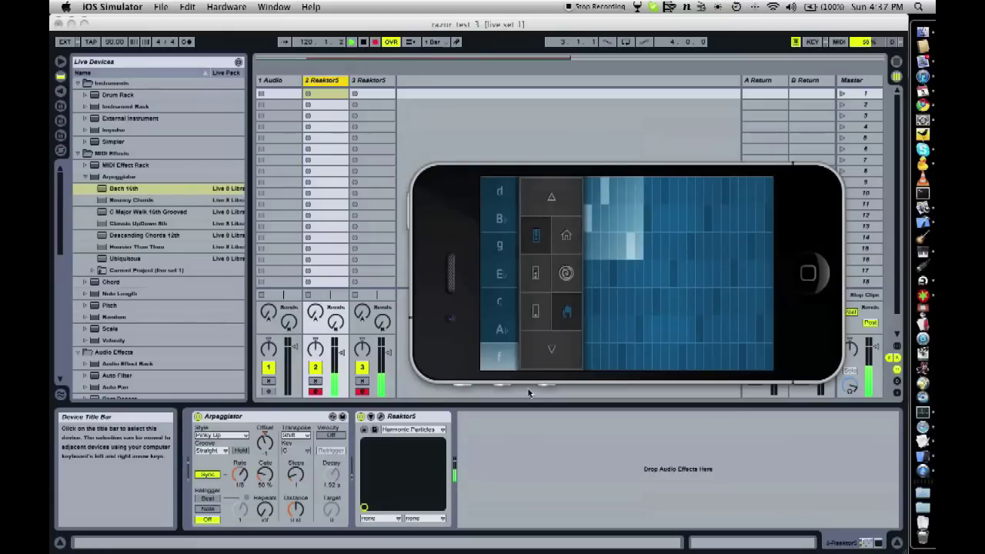
pyautogui.click(623, 348)
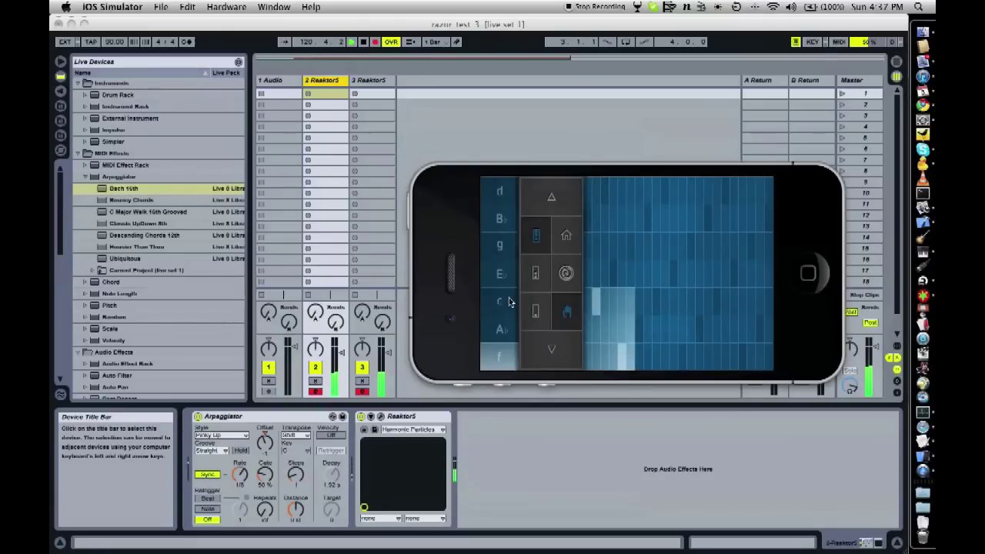
pyautogui.click(499, 253)
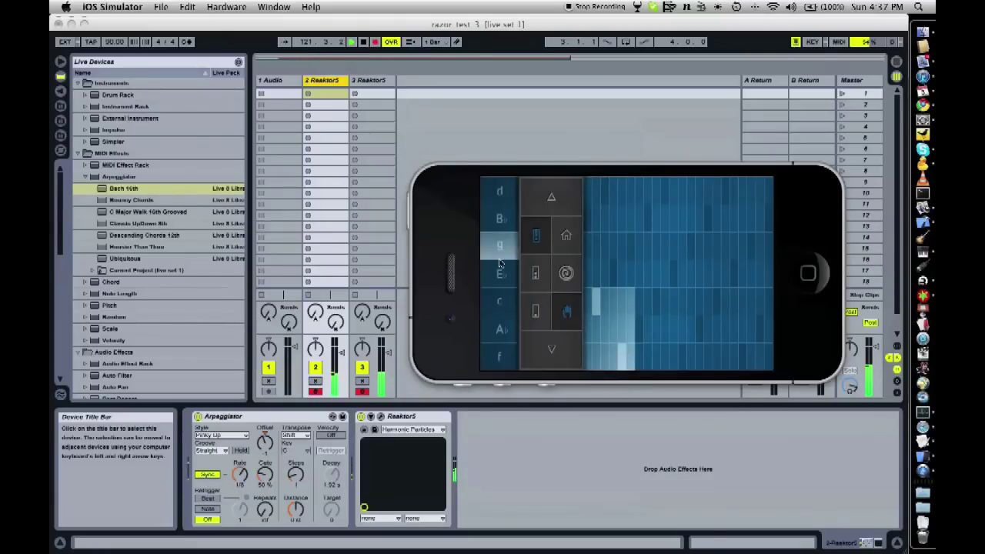
pyautogui.click(501, 304)
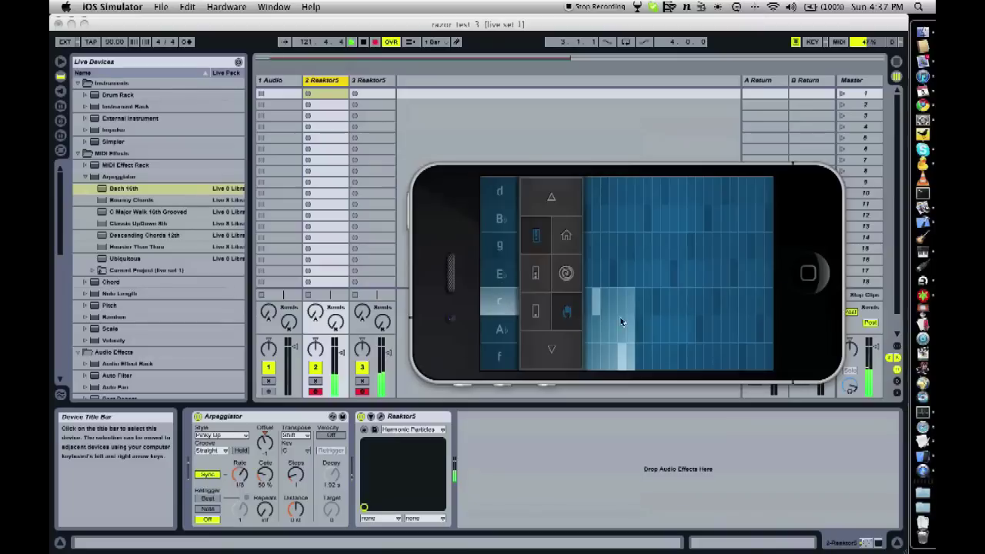
pyautogui.click(656, 218)
pyautogui.click(660, 307)
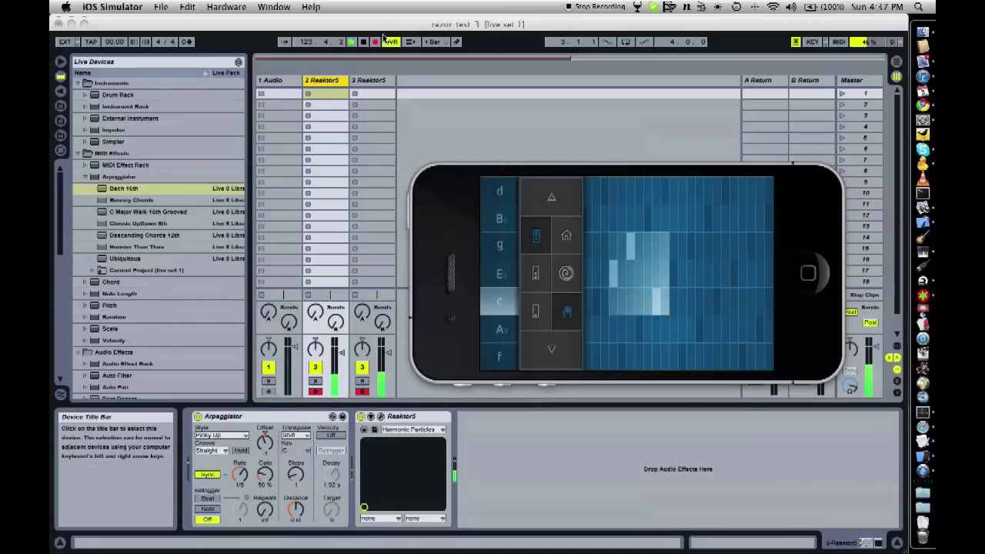
pyautogui.click(579, 310)
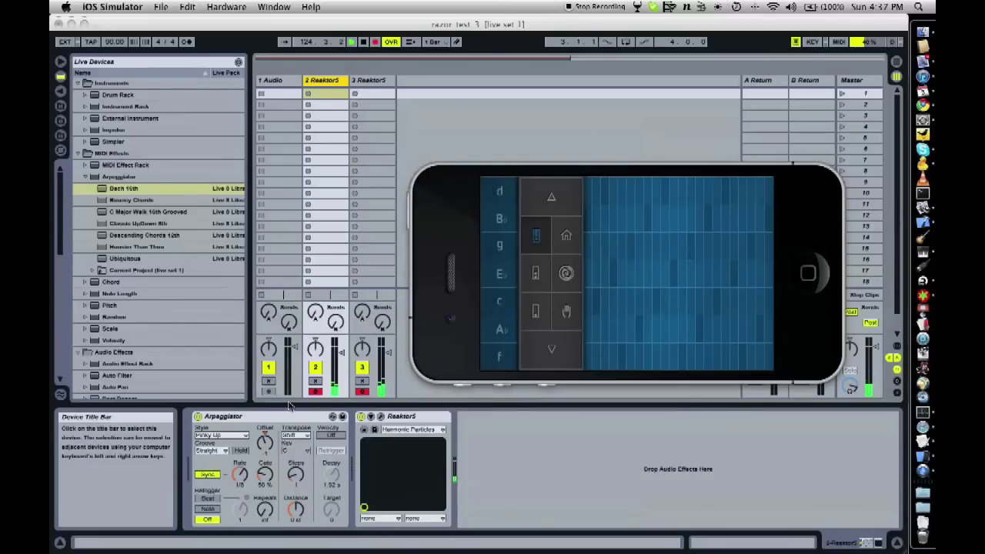
# Switch on the Arpeggiator for track 3 Reaktor5 in Live.
pyautogui.click(366, 90)
pyautogui.click(366, 91)
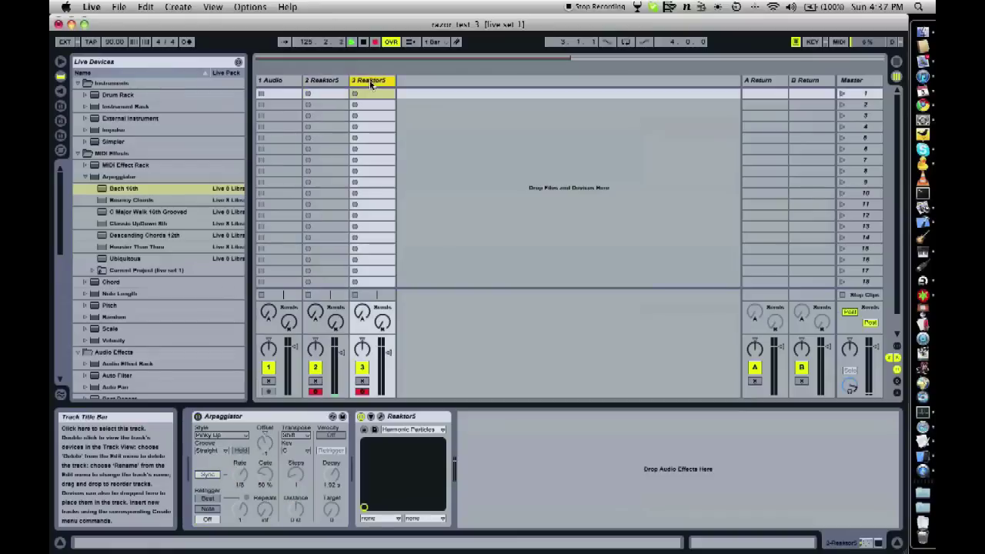
pyautogui.click(197, 417)
pyautogui.click(197, 416)
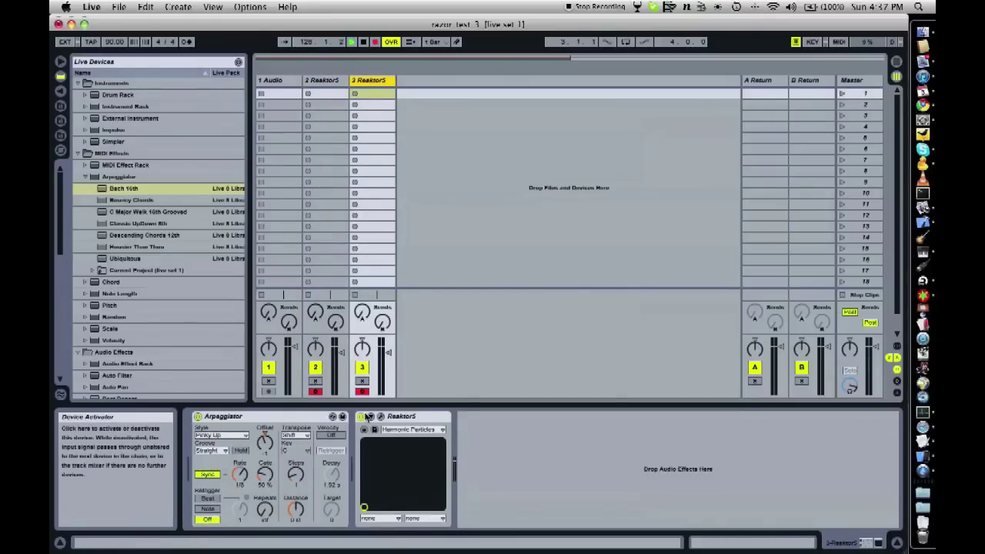
pyautogui.press('super+Tab')
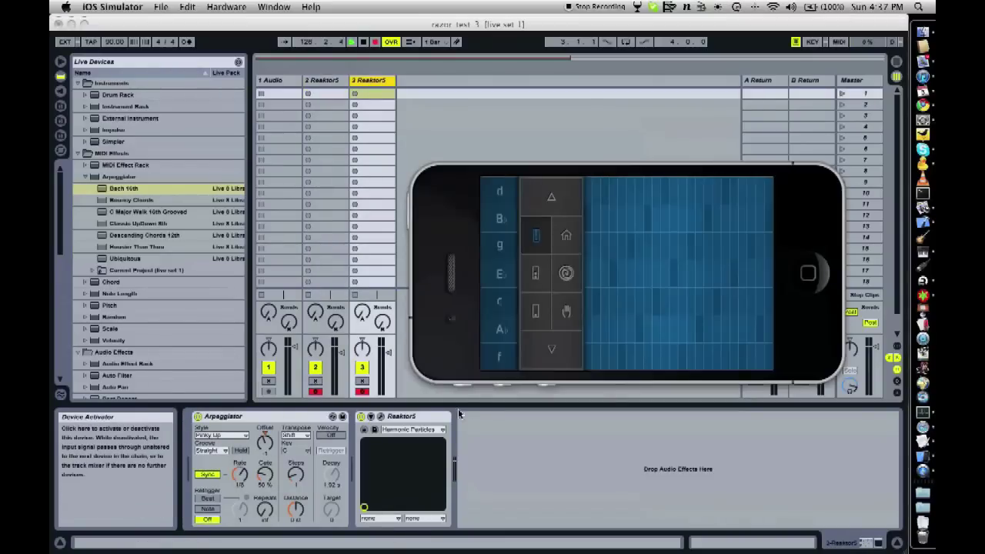
# Turn 3 Note Bass off in SoundPrism's MIDI configuration.
pyautogui.click(559, 246)
pyautogui.click(731, 253)
pyautogui.click(754, 187)
# With note hold on, play held chords on c, d, A♭, g and back to c.
pyautogui.click(573, 312)
pyautogui.click(500, 303)
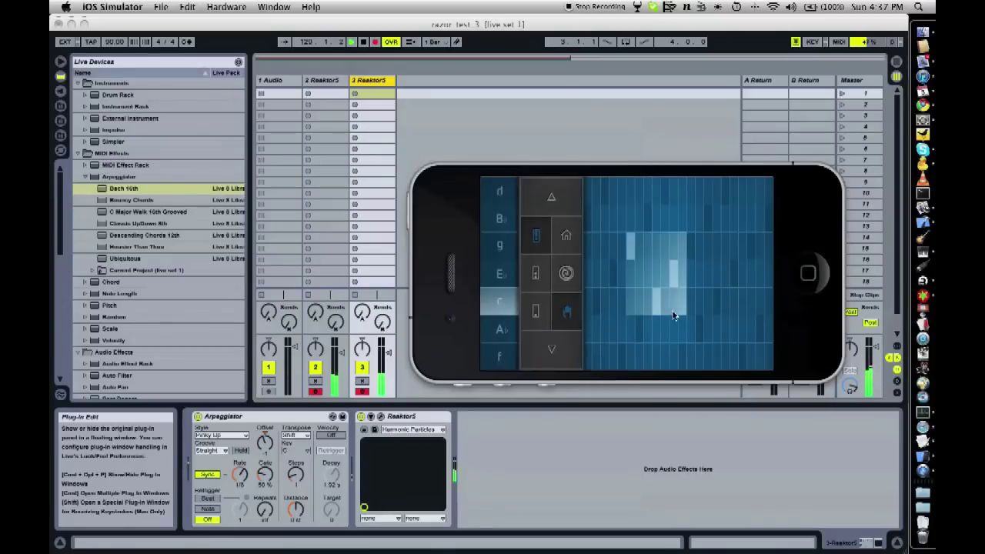
pyautogui.click(507, 196)
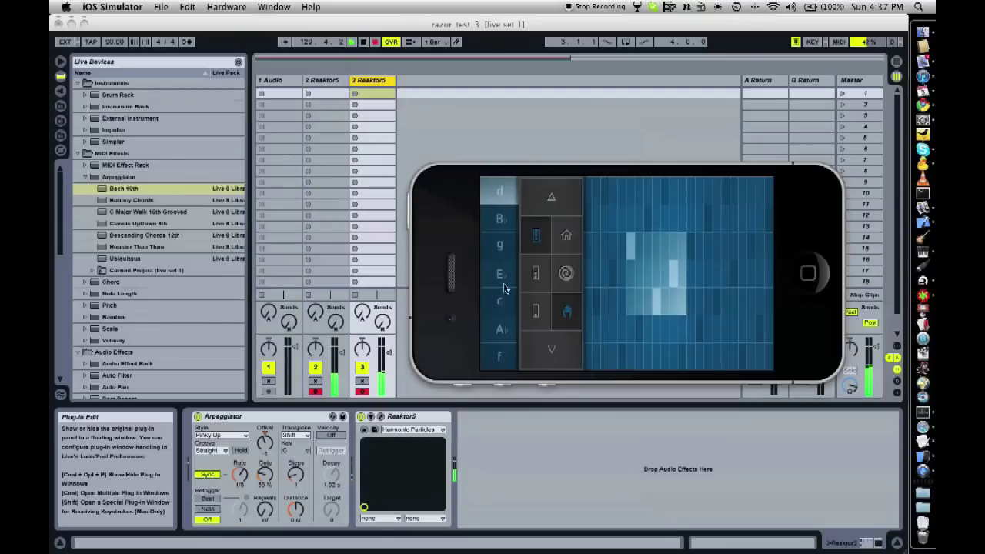
pyautogui.click(499, 331)
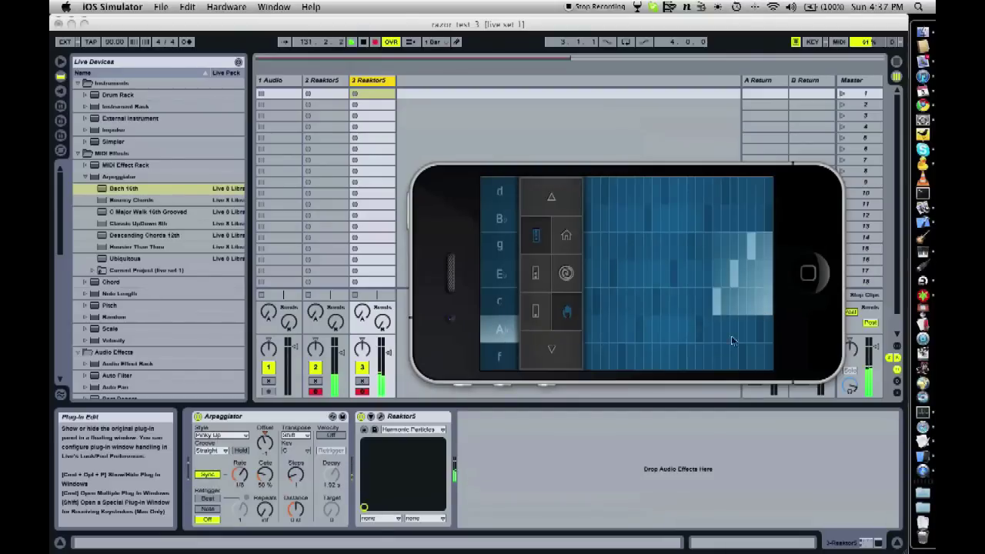
pyautogui.click(510, 246)
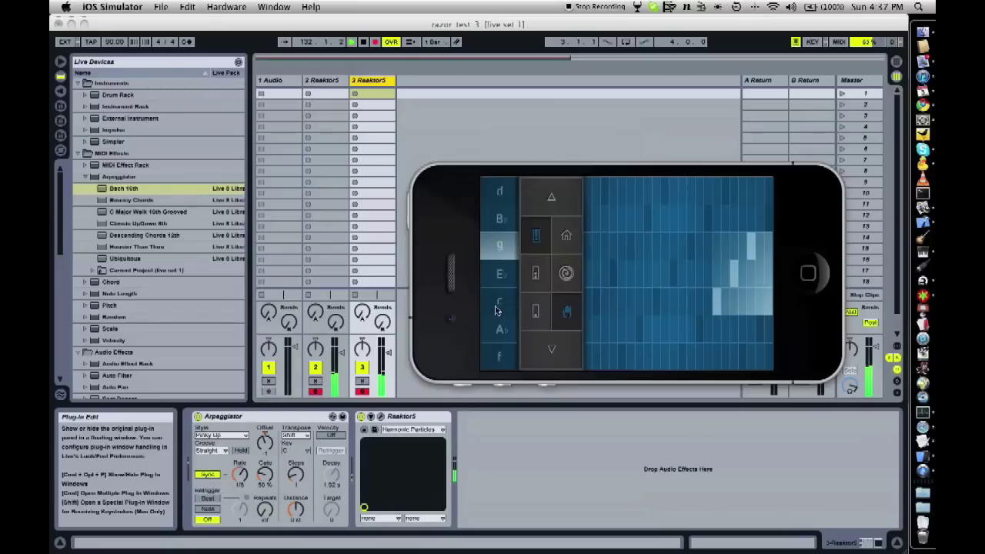
pyautogui.click(500, 305)
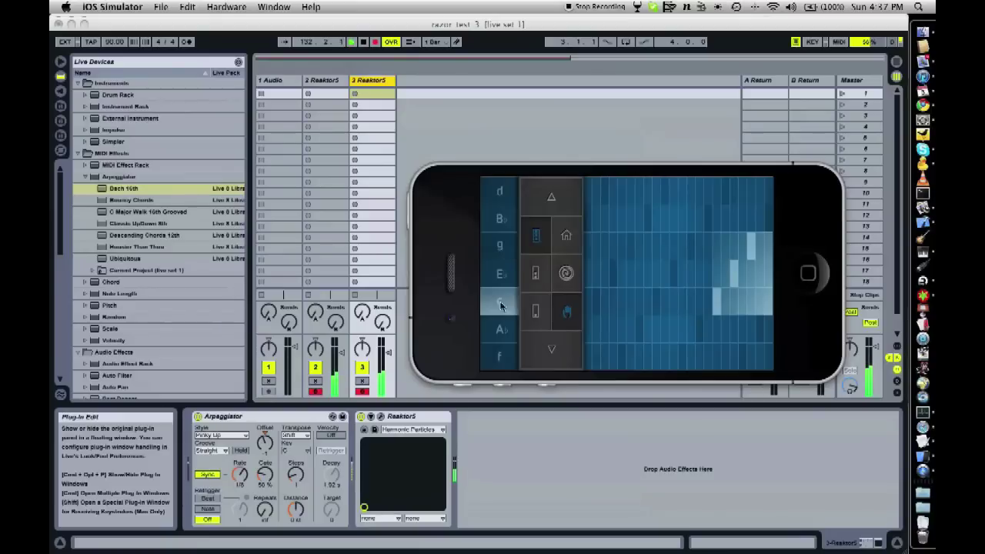
# Release the hold, return to the original play mode and play c once.
pyautogui.click(567, 314)
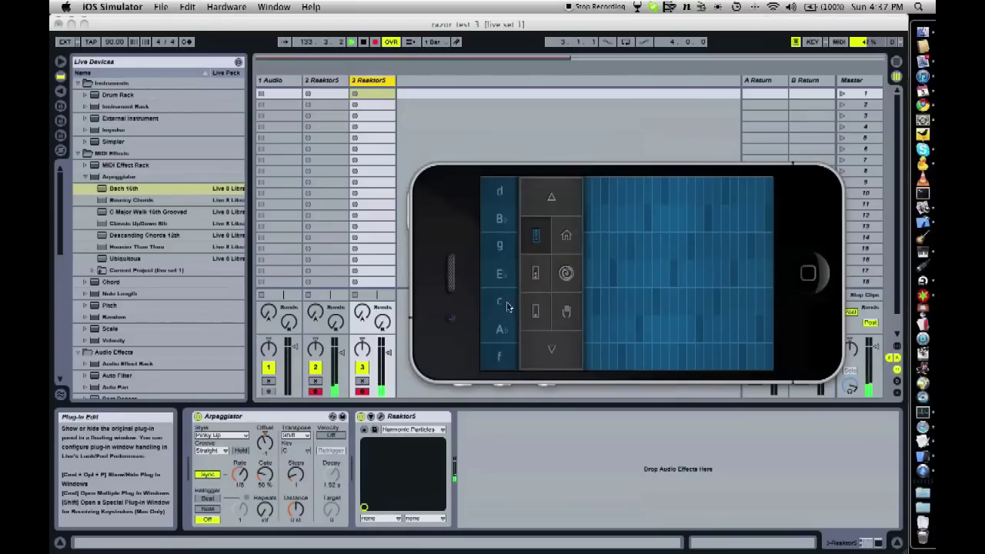
pyautogui.click(535, 311)
pyautogui.click(500, 306)
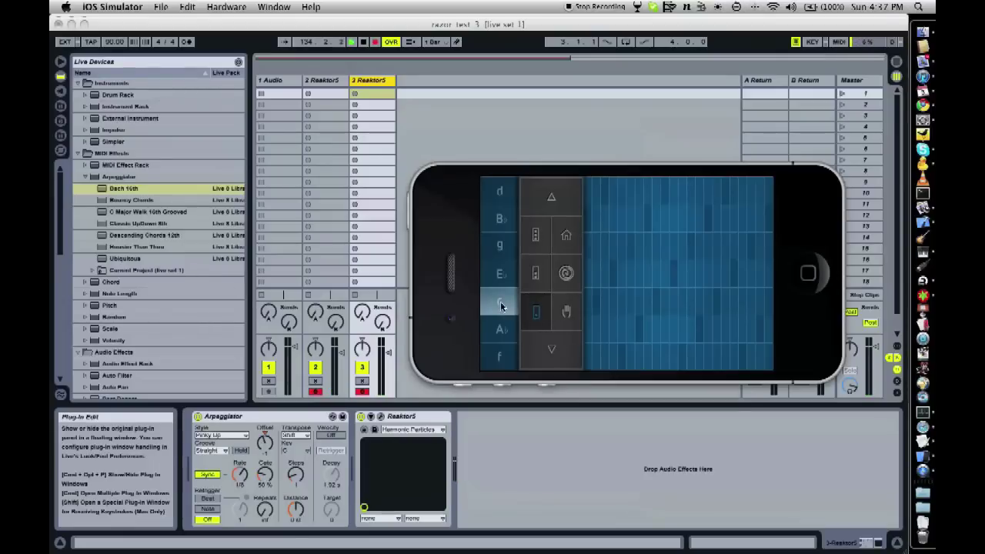